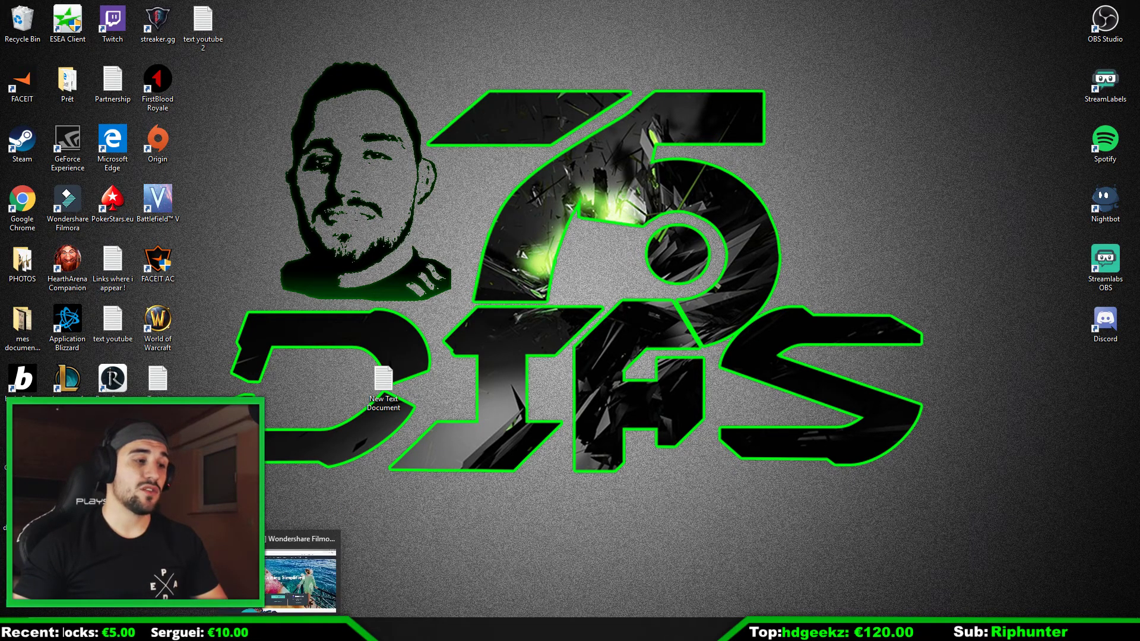
Step: Look at the download options on the Filmora website, and minimize the browser
left_click(276, 629)
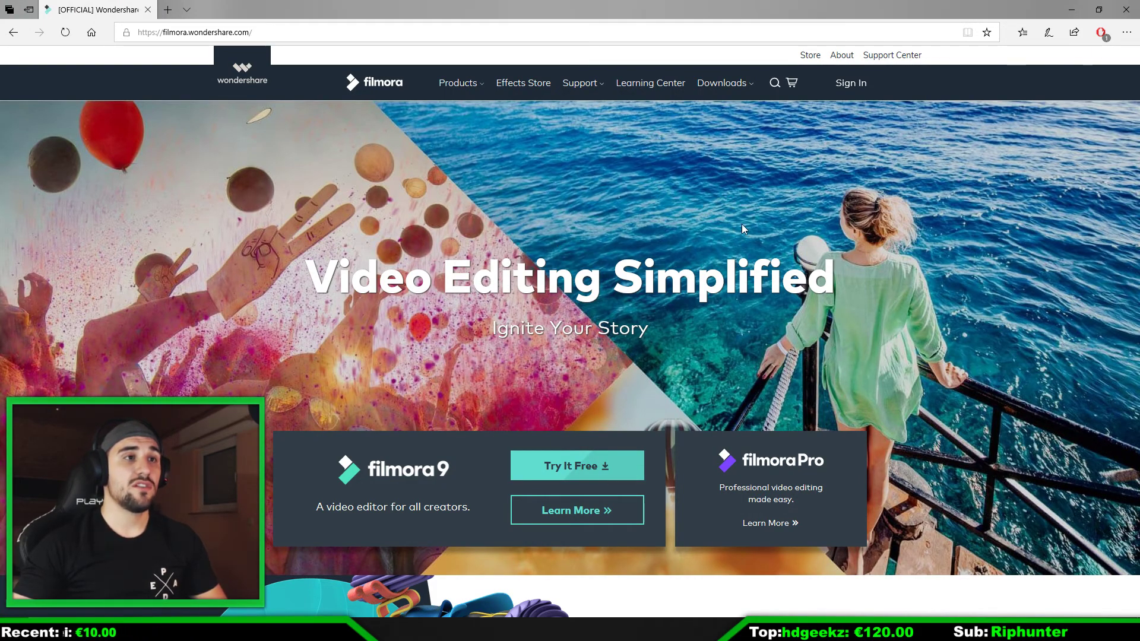
mouse_move(730, 91)
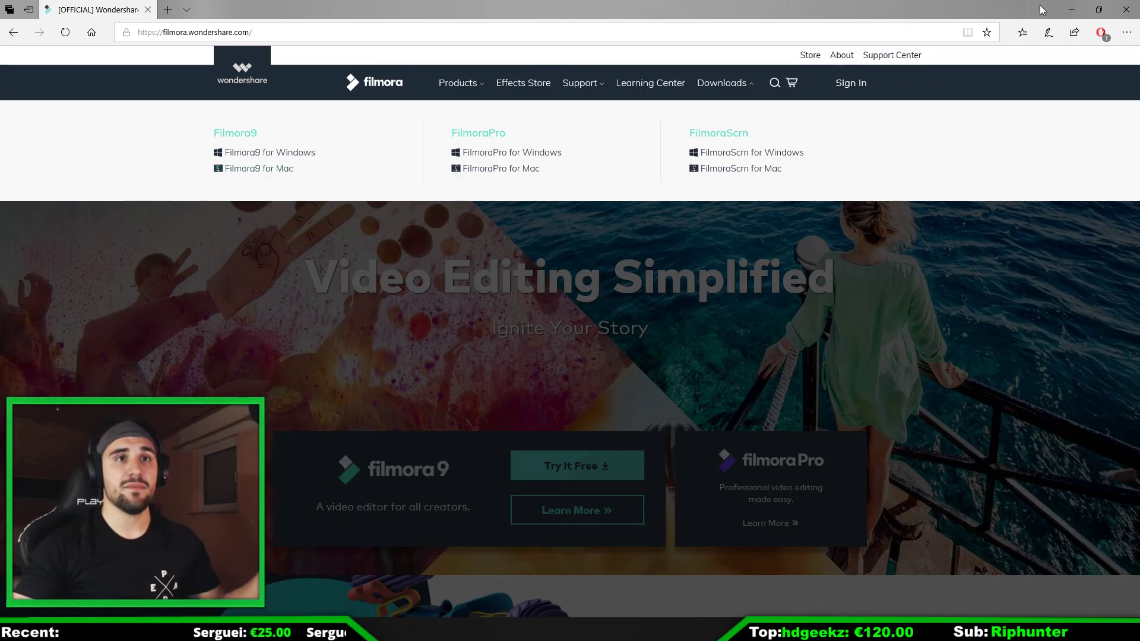
left_click(1079, 12)
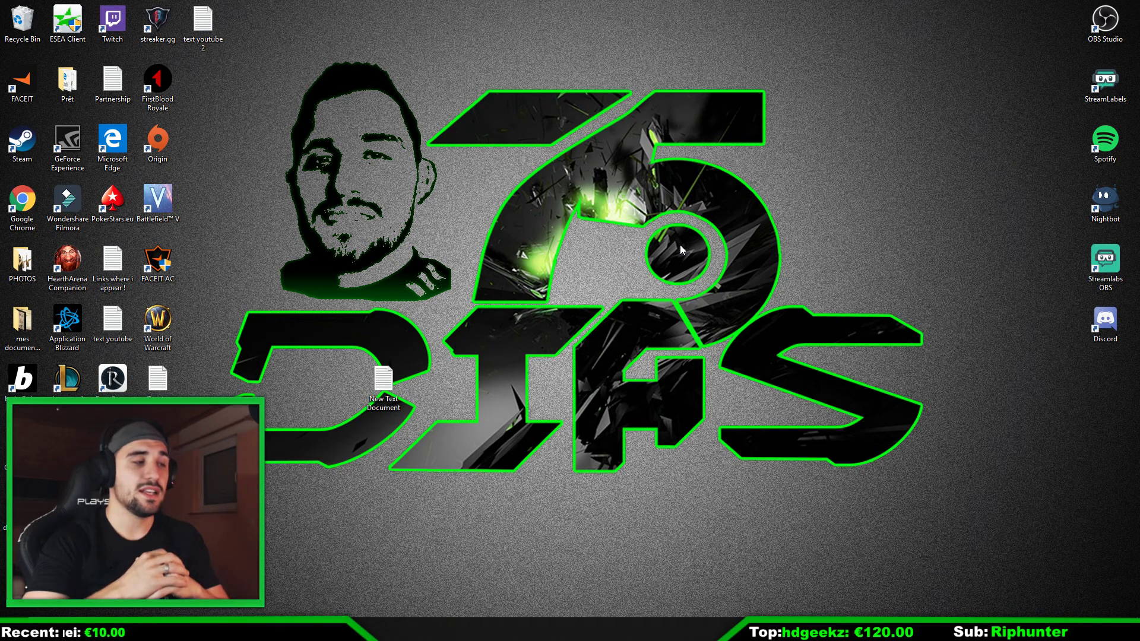
Step: Launch Wondershare Filmora in Full Feature Mode with the 16:9 aspect ratio, and reposition and enlarge its window
double_click(77, 210)
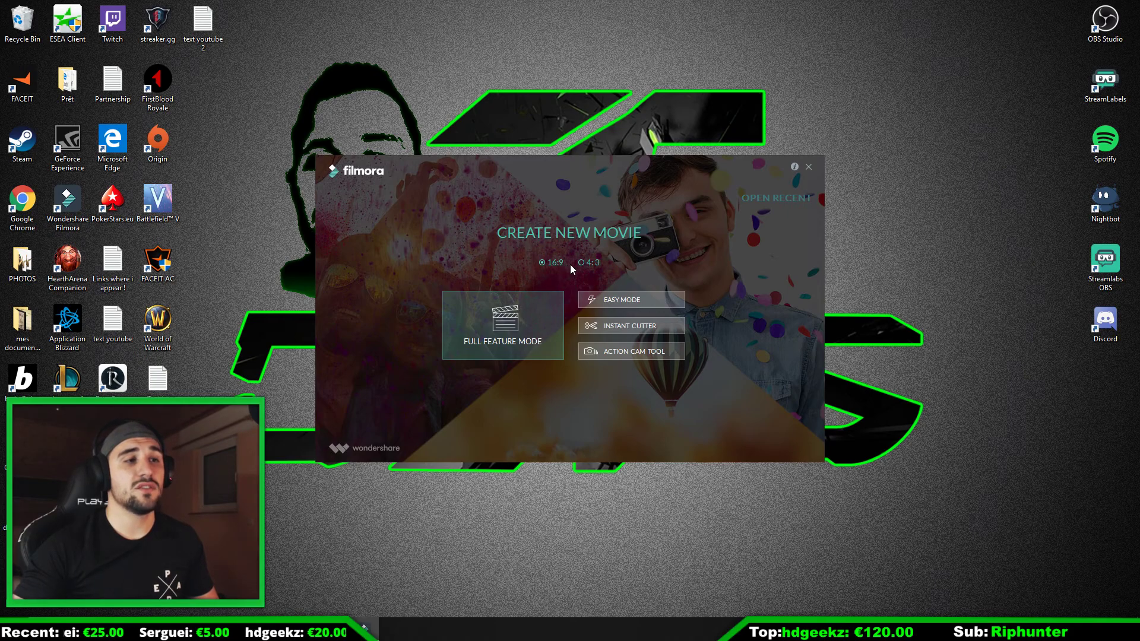
left_click(514, 330)
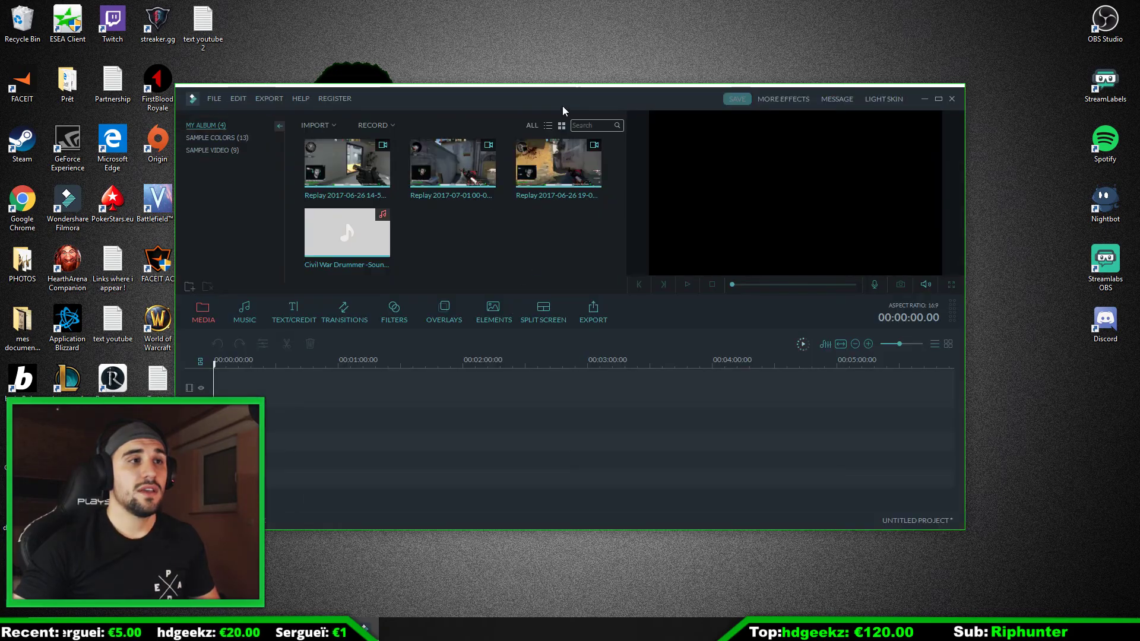
left_click_drag(575, 88, 751, 5)
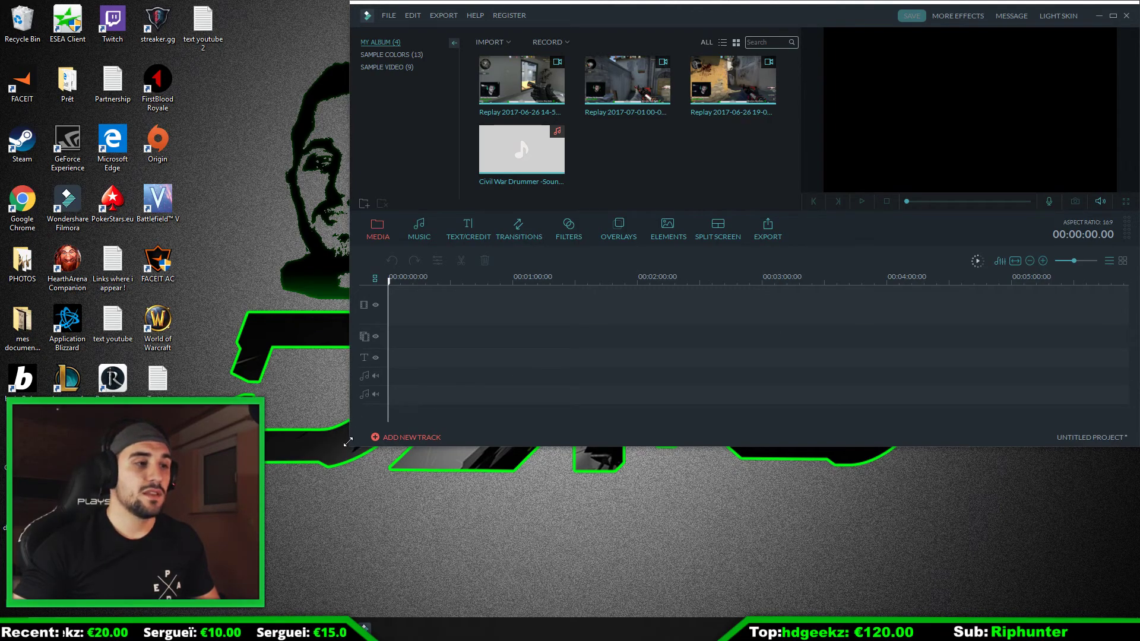
left_click_drag(347, 447, 261, 497)
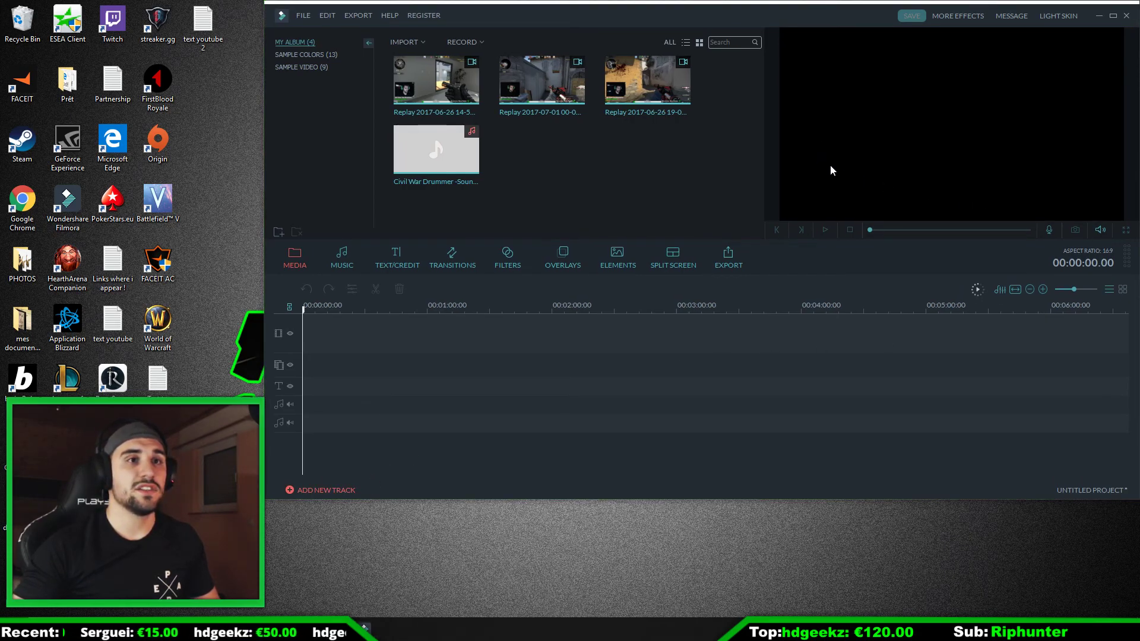
Step: Delete the Civil War Drummer audio file and all the old replay clips from My Album
left_click(468, 148)
key("Delete")
left_click(475, 89)
key("Delete")
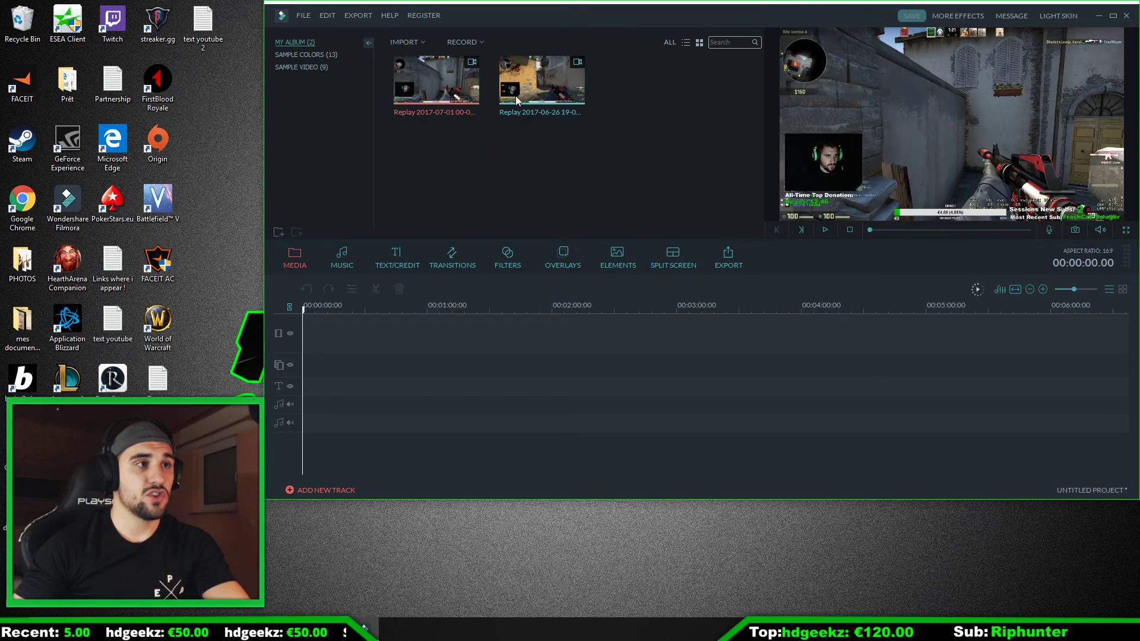
key("Delete")
left_click(478, 98)
key("Delete")
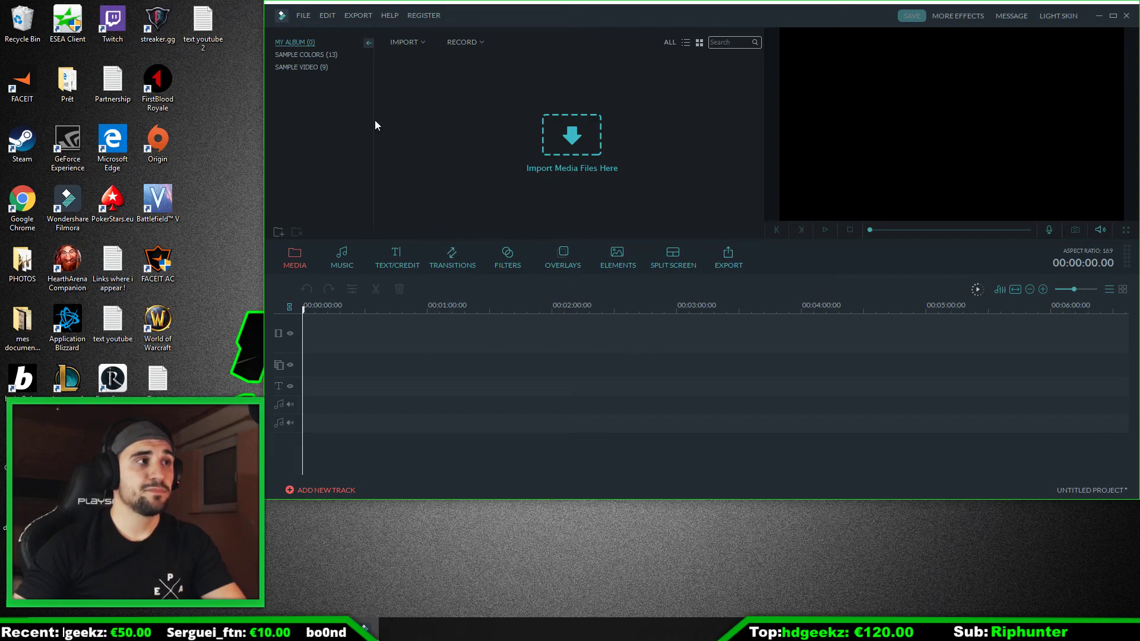
left_click(303, 16)
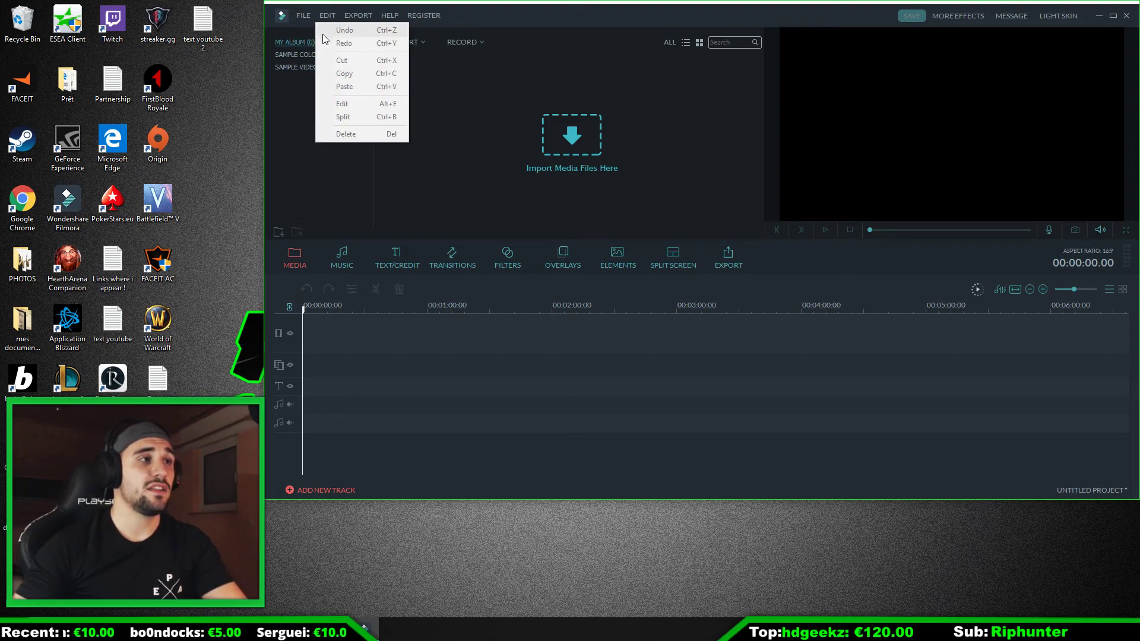
mouse_move(325, 121)
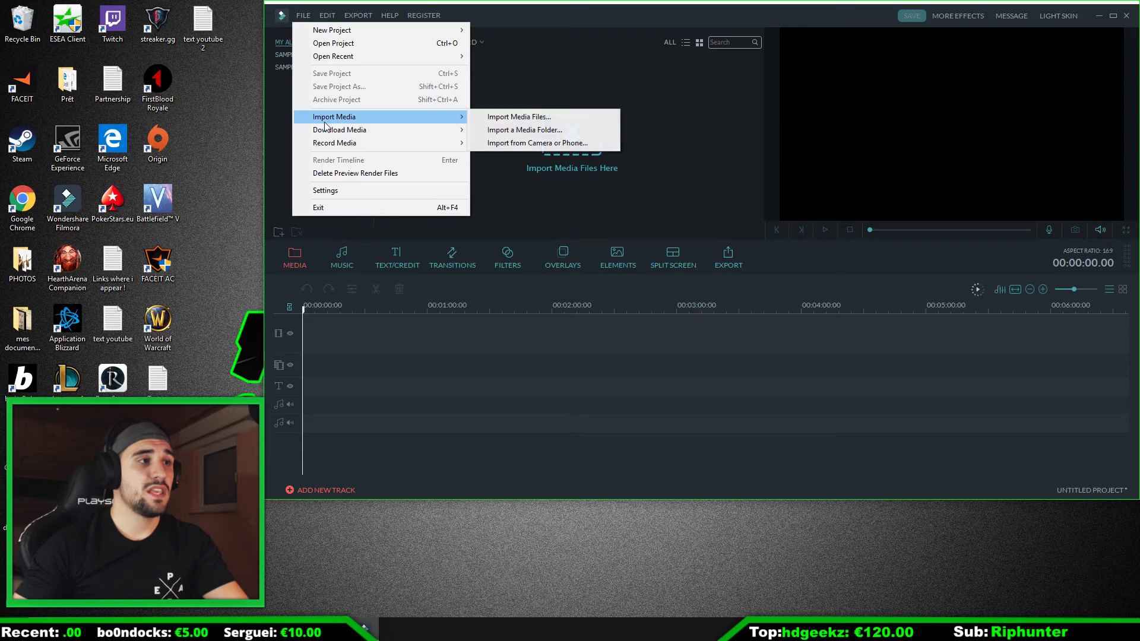
left_click(514, 117)
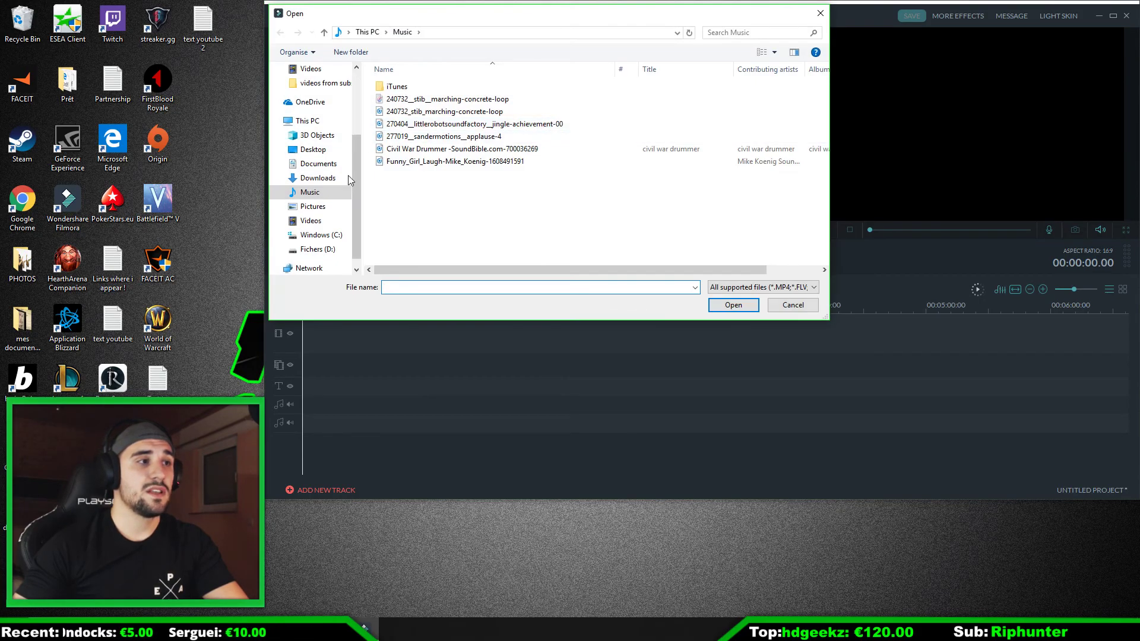
left_click(310, 221)
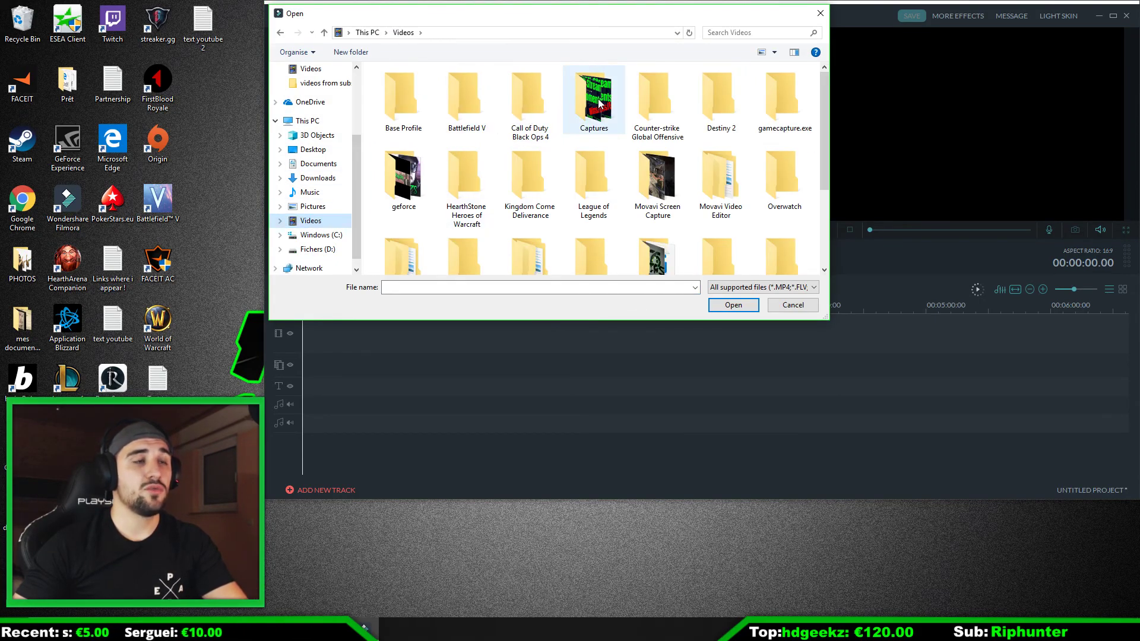
double_click(419, 189)
double_click(423, 122)
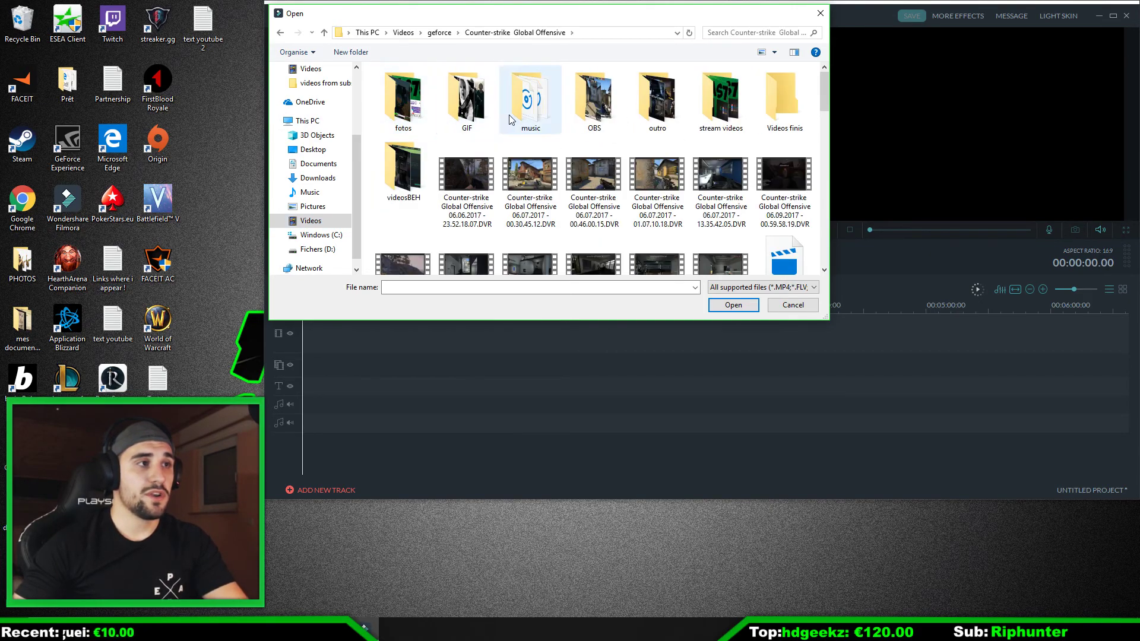
double_click(591, 104)
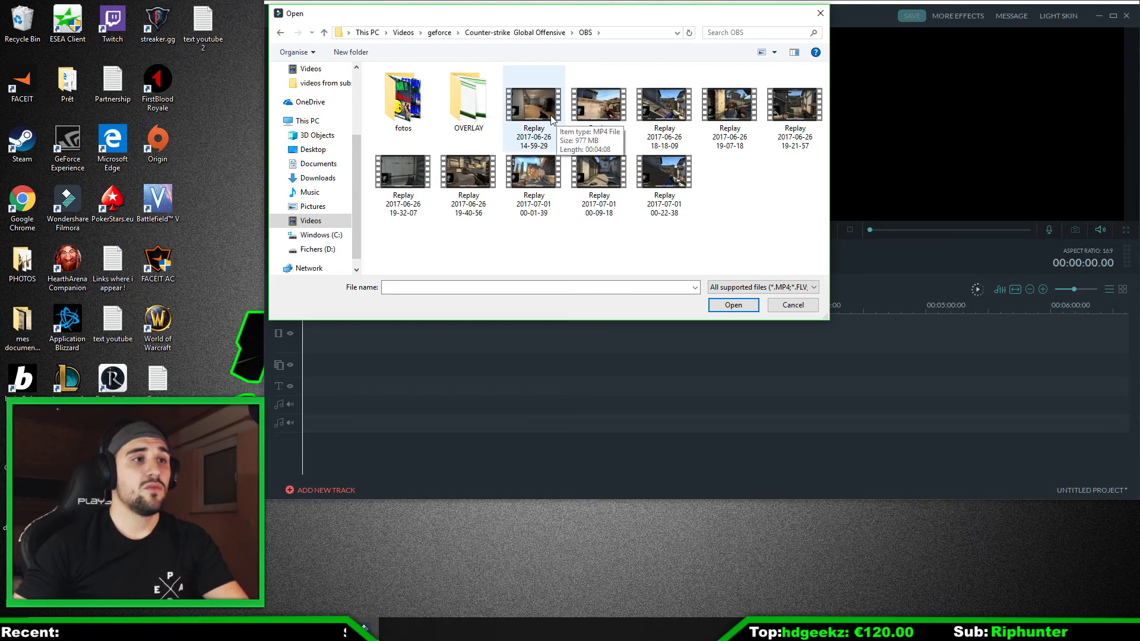
double_click(533, 190)
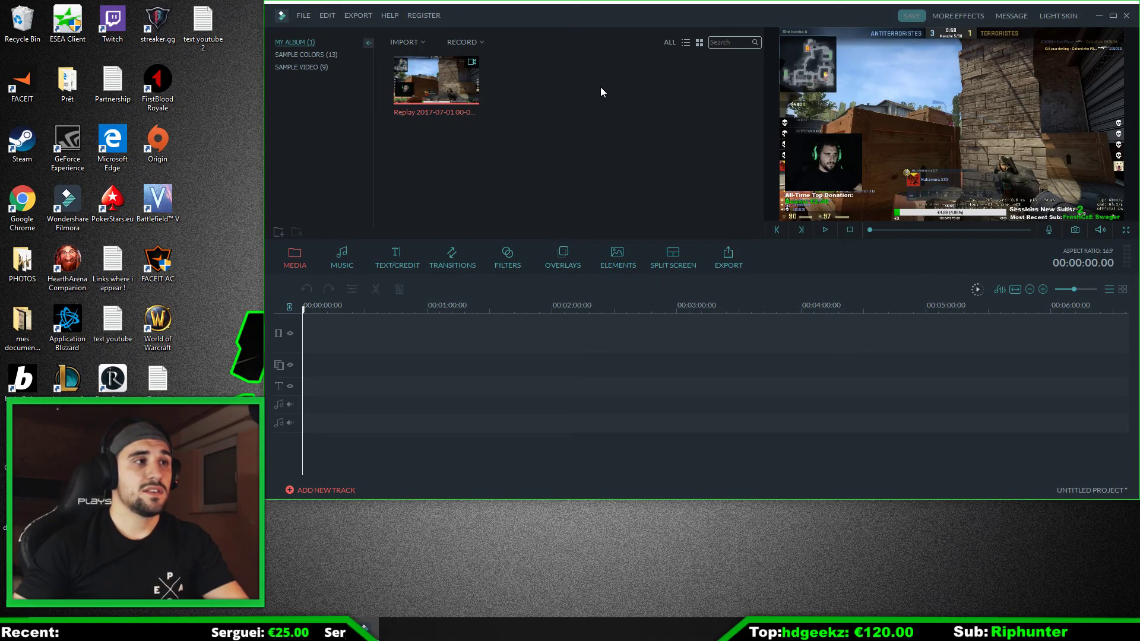
left_click(306, 15)
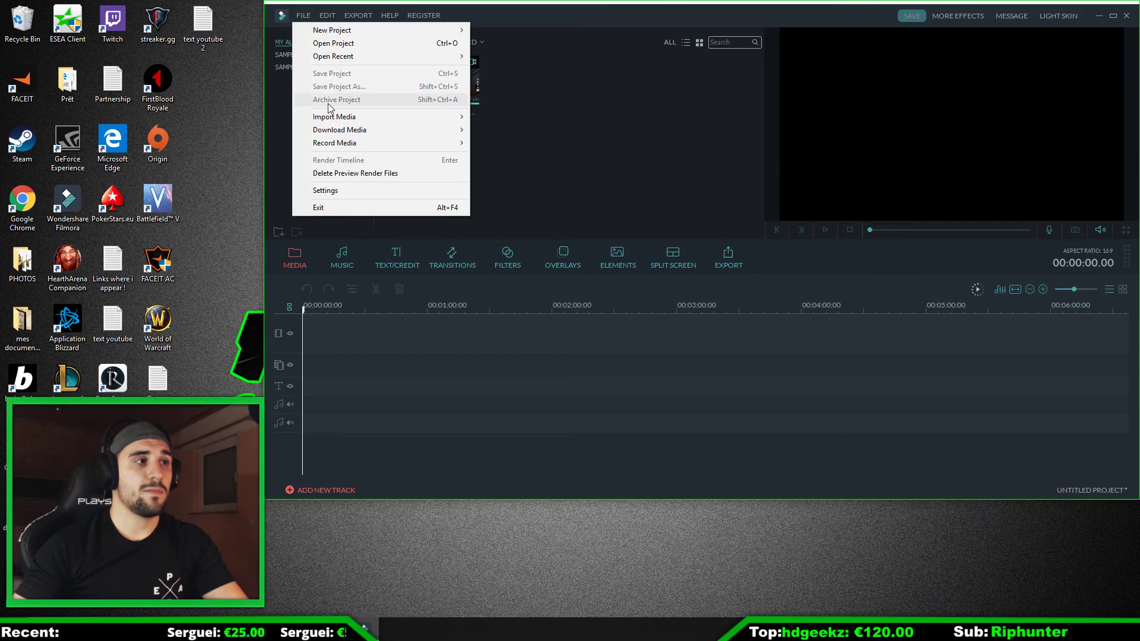
mouse_move(334, 121)
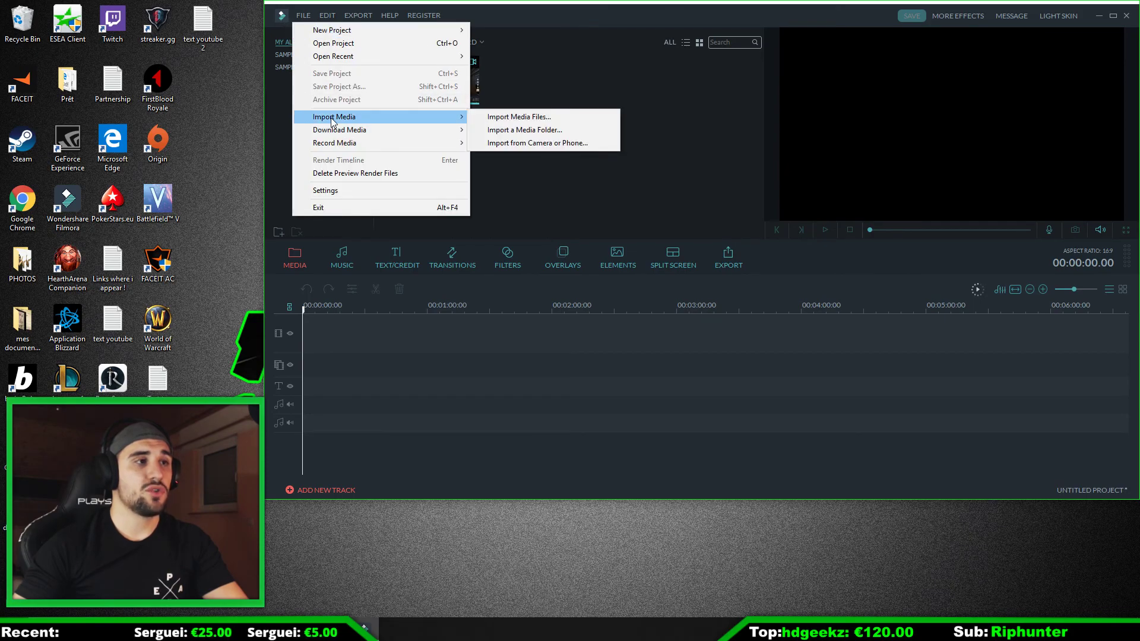
left_click(514, 117)
double_click(597, 107)
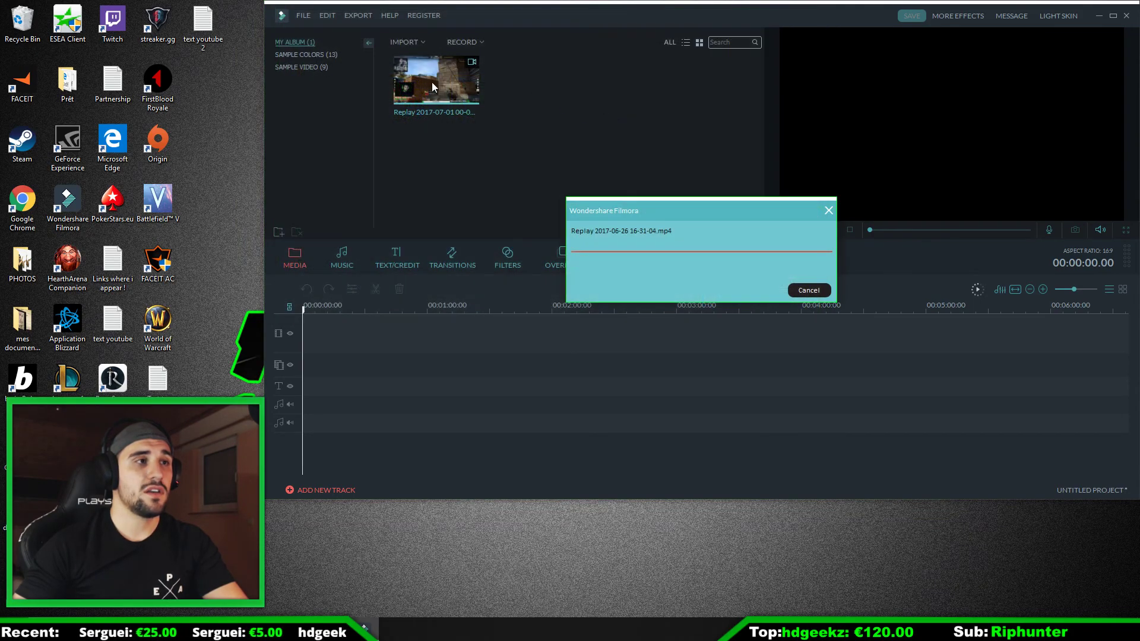
left_click(308, 15)
mouse_move(342, 120)
left_click(520, 117)
double_click(397, 175)
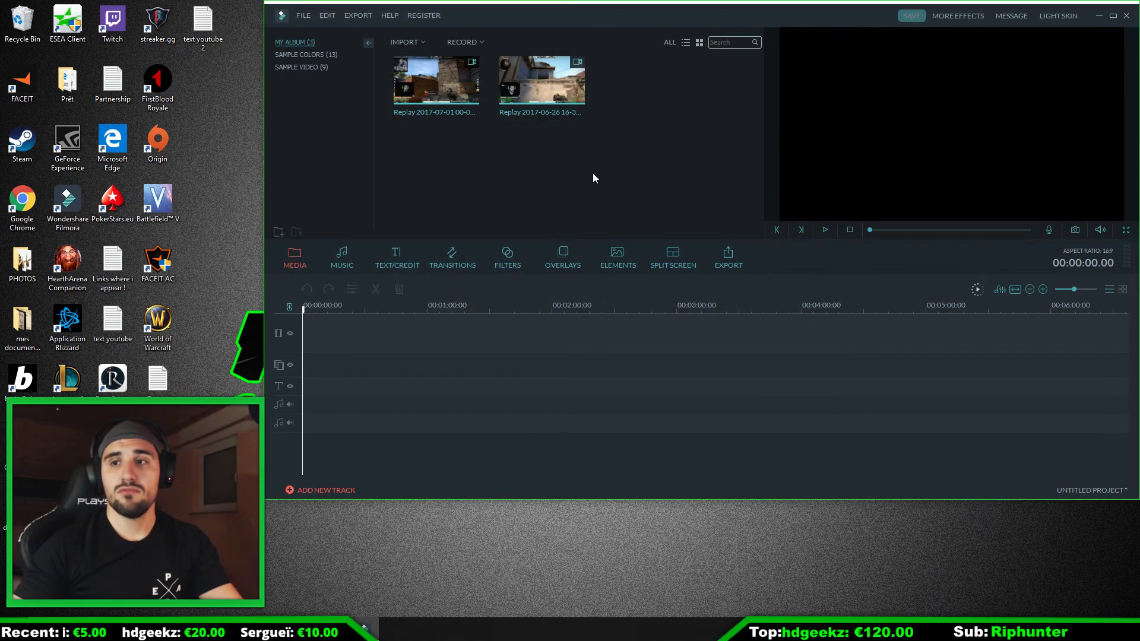
left_click(609, 159)
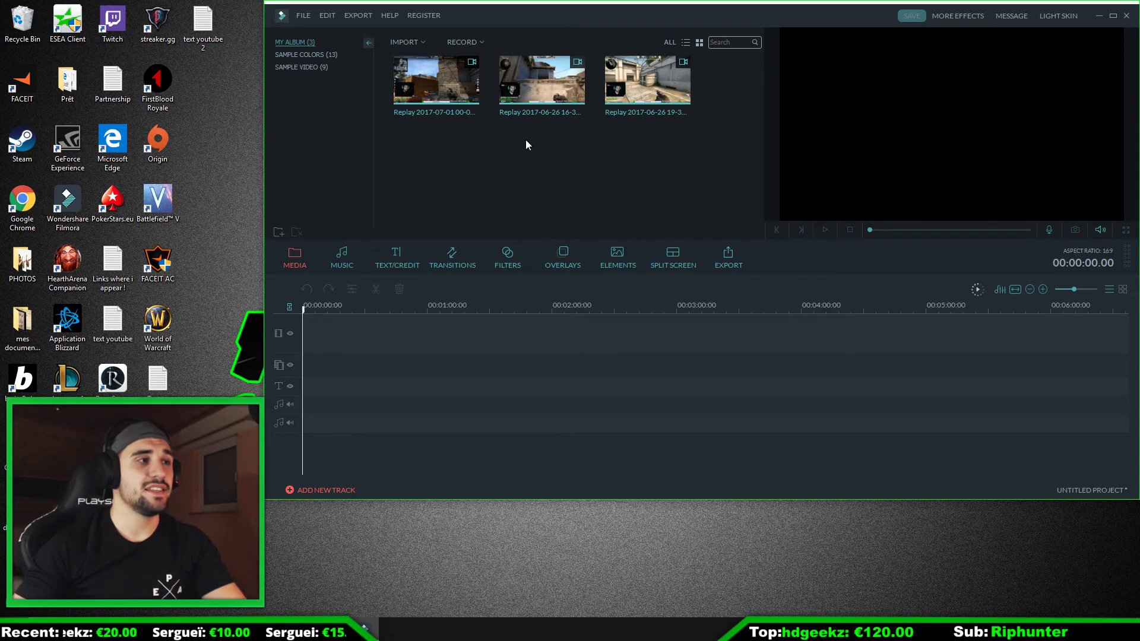
left_click(462, 96)
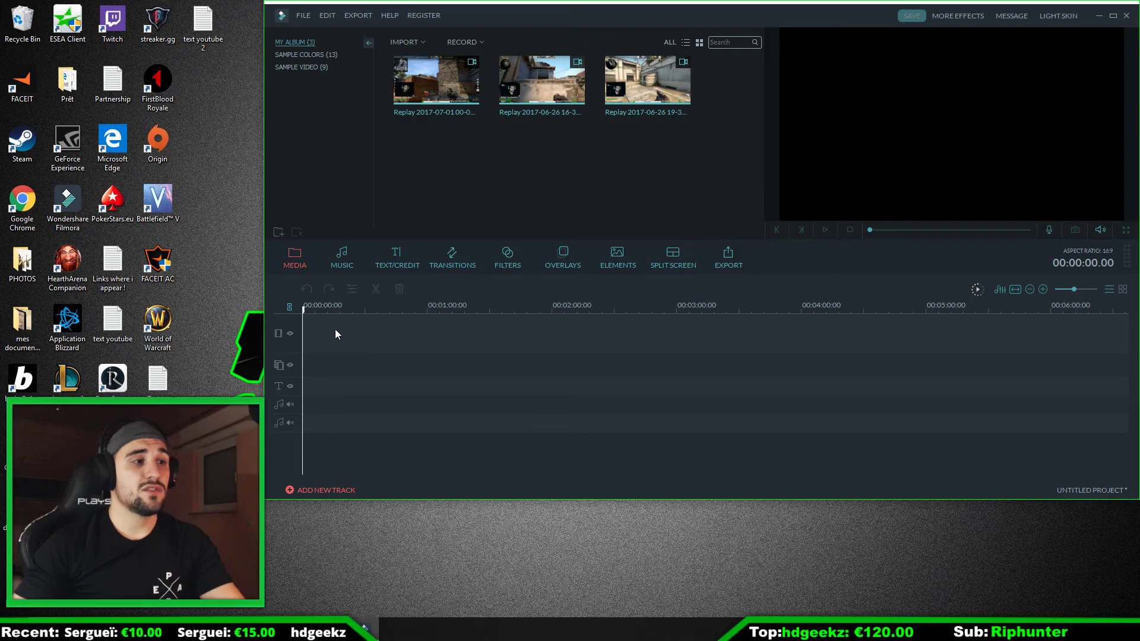
left_click(437, 84)
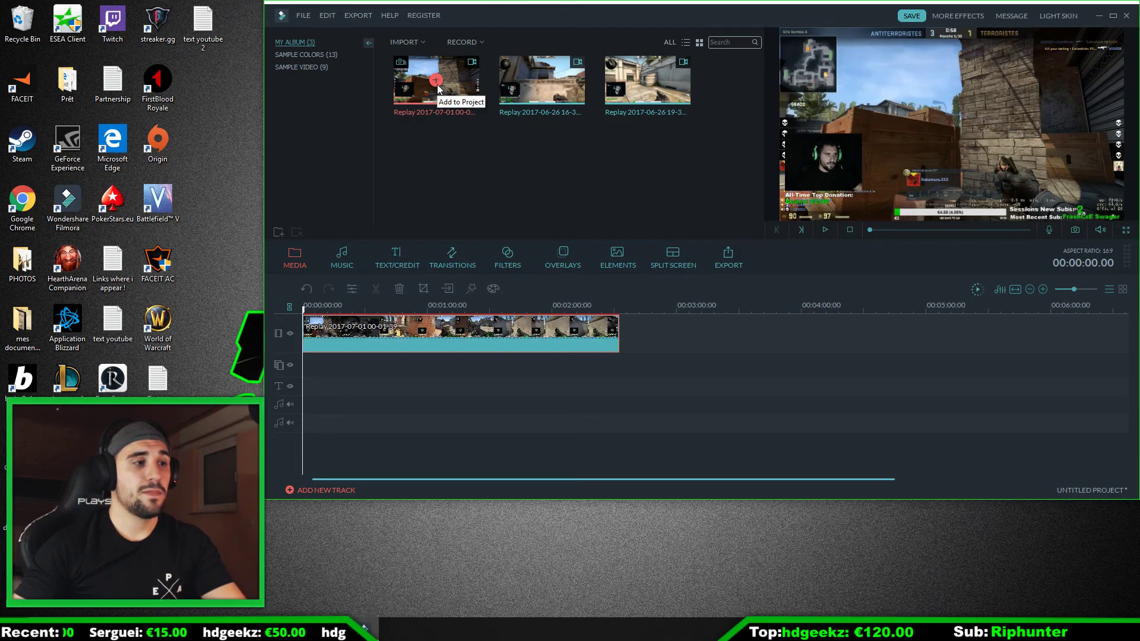
left_click(647, 340)
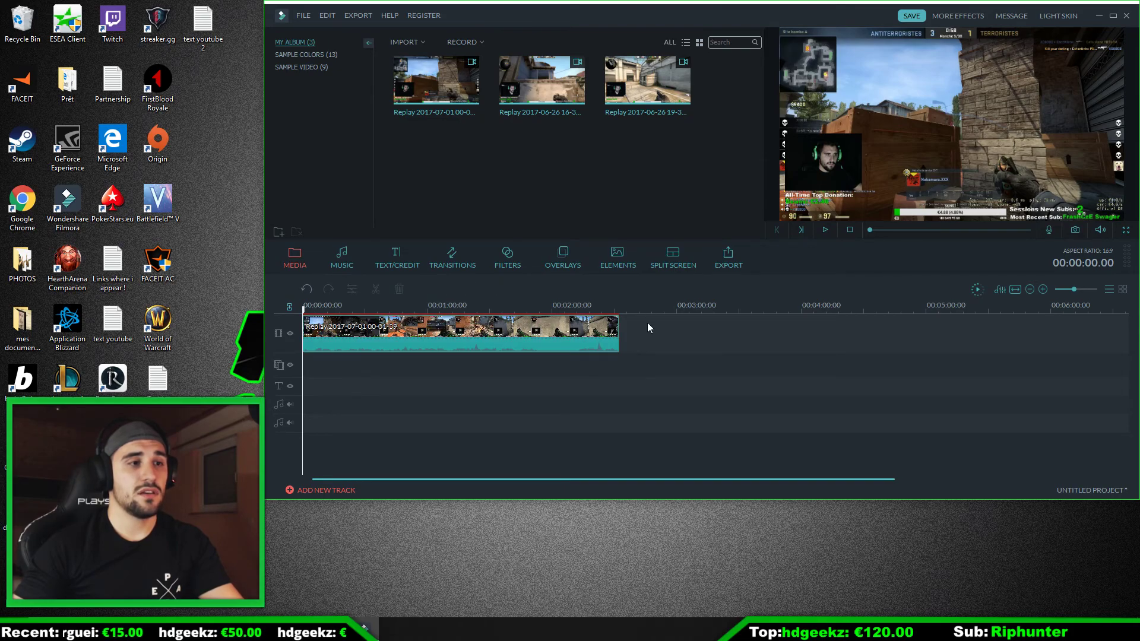
left_click(542, 82)
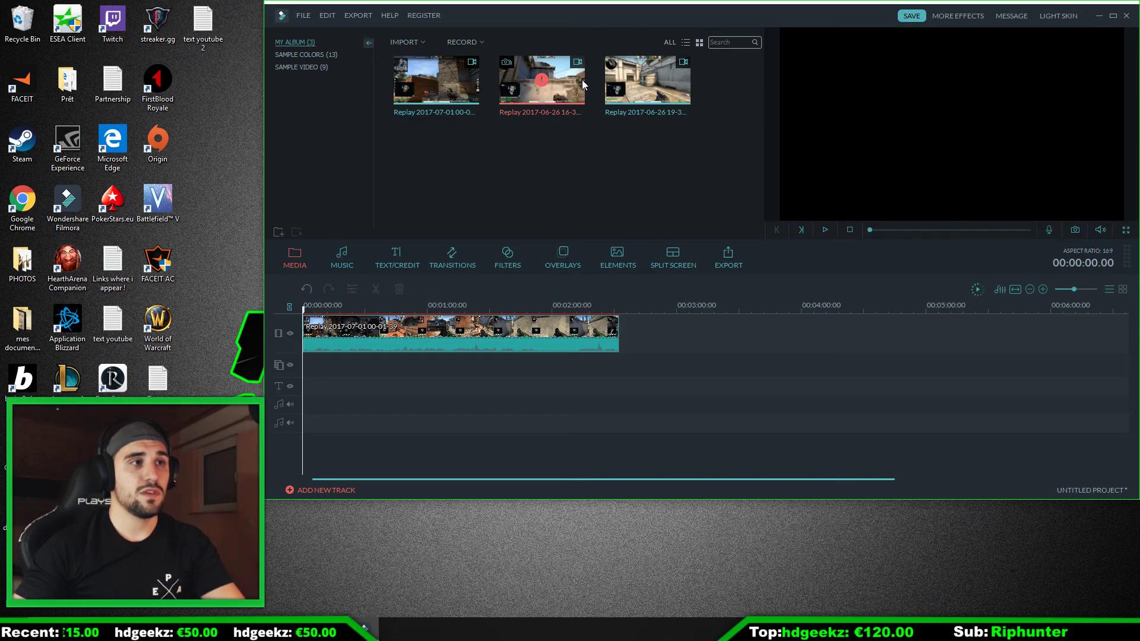
left_click(650, 80)
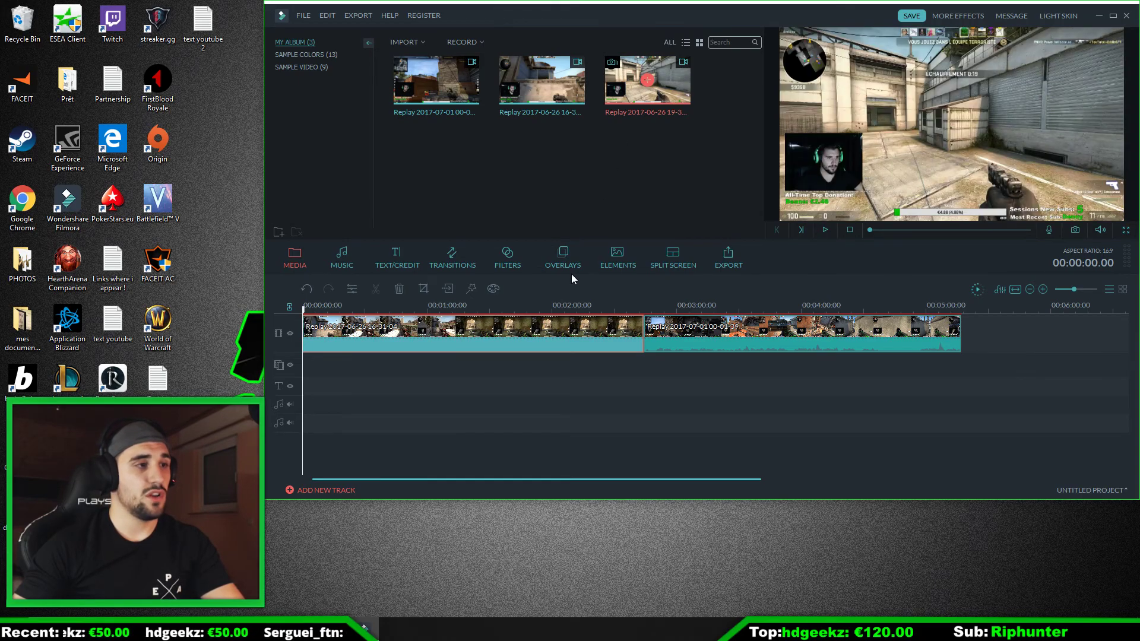
left_click_drag(653, 303, 526, 295)
left_click(743, 345)
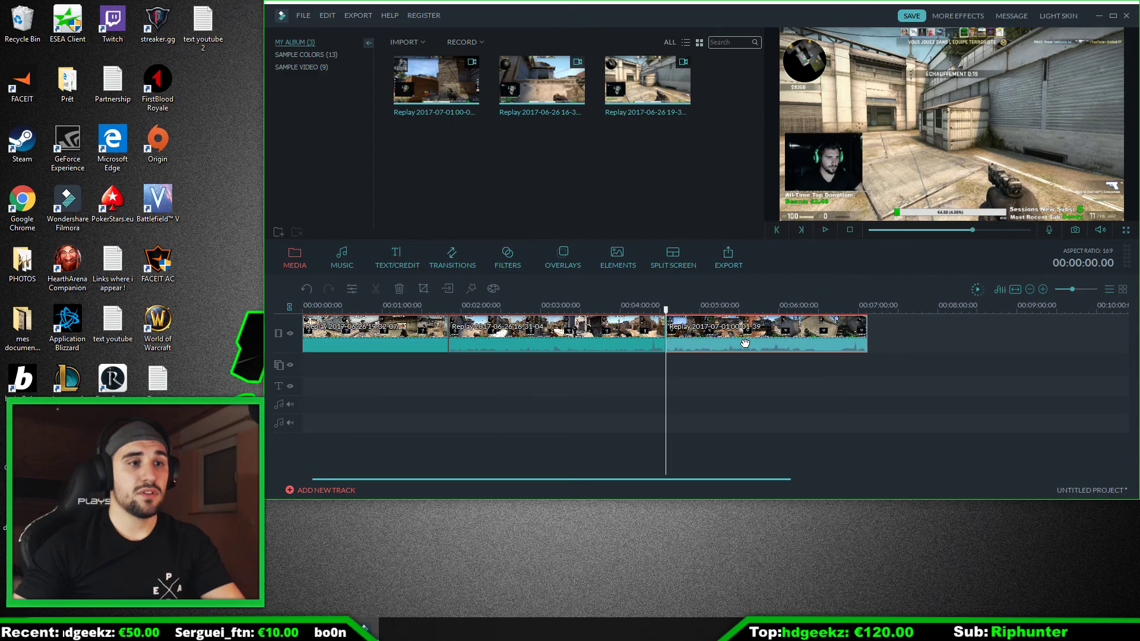
left_click_drag(667, 310, 523, 323)
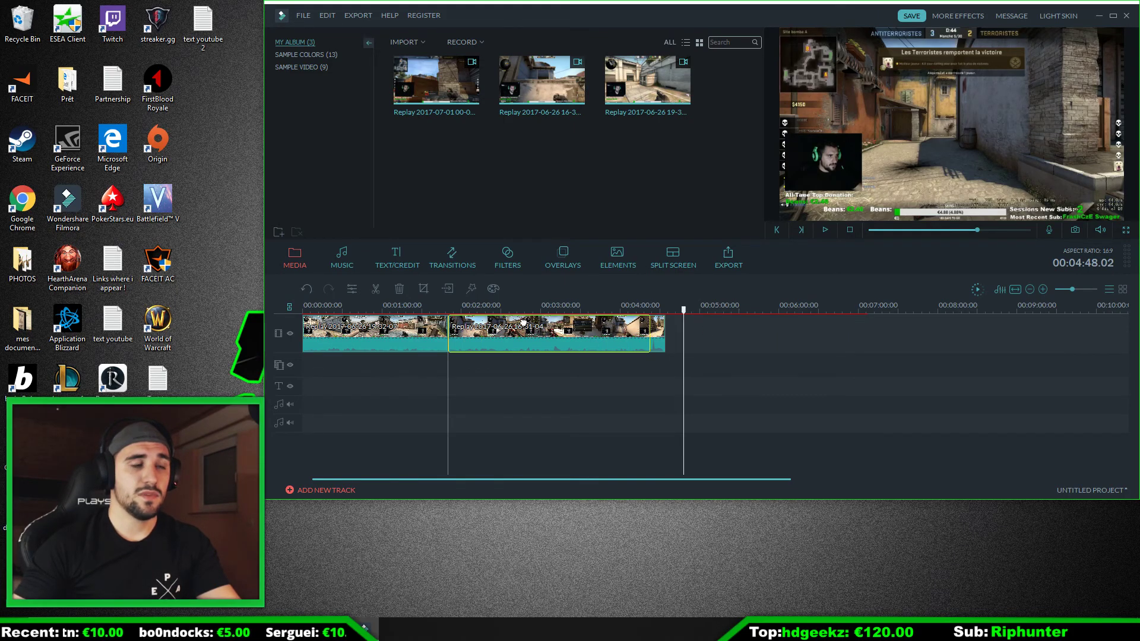
left_click_drag(523, 323, 398, 323)
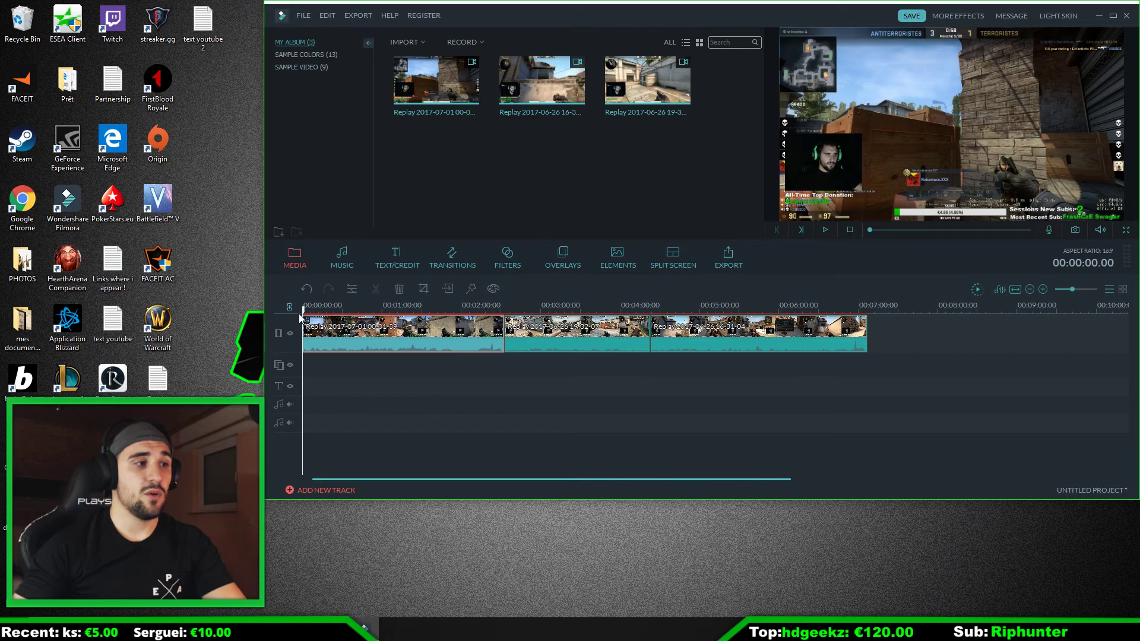
left_click(390, 307)
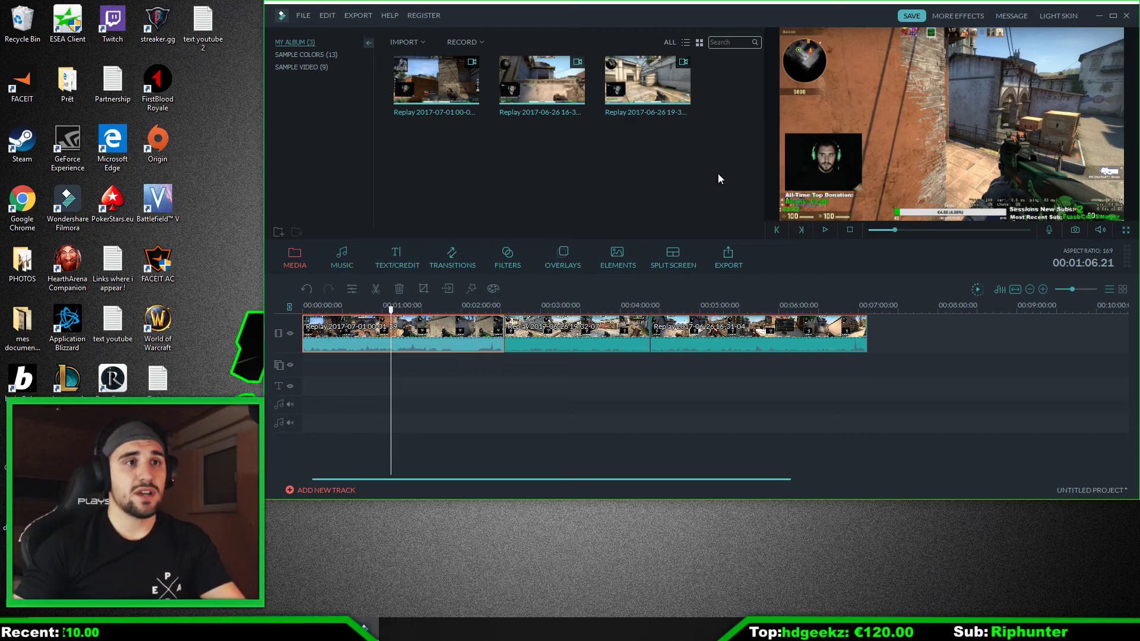
Step: Browse the built-in music library for available tracks
left_click(345, 258)
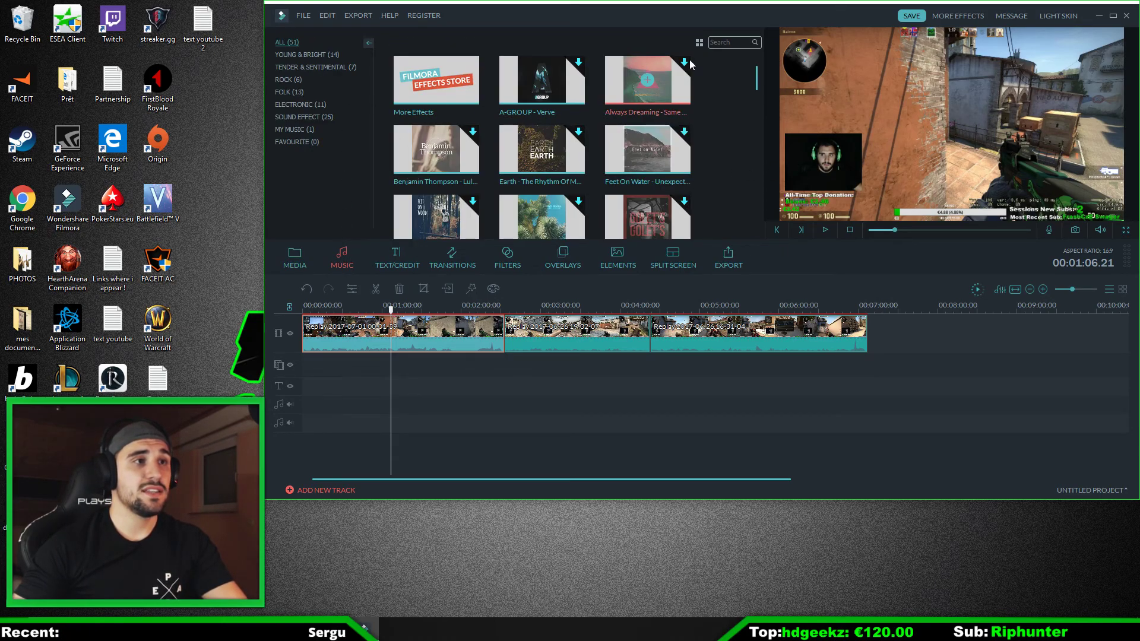
left_click_drag(757, 79, 758, 72)
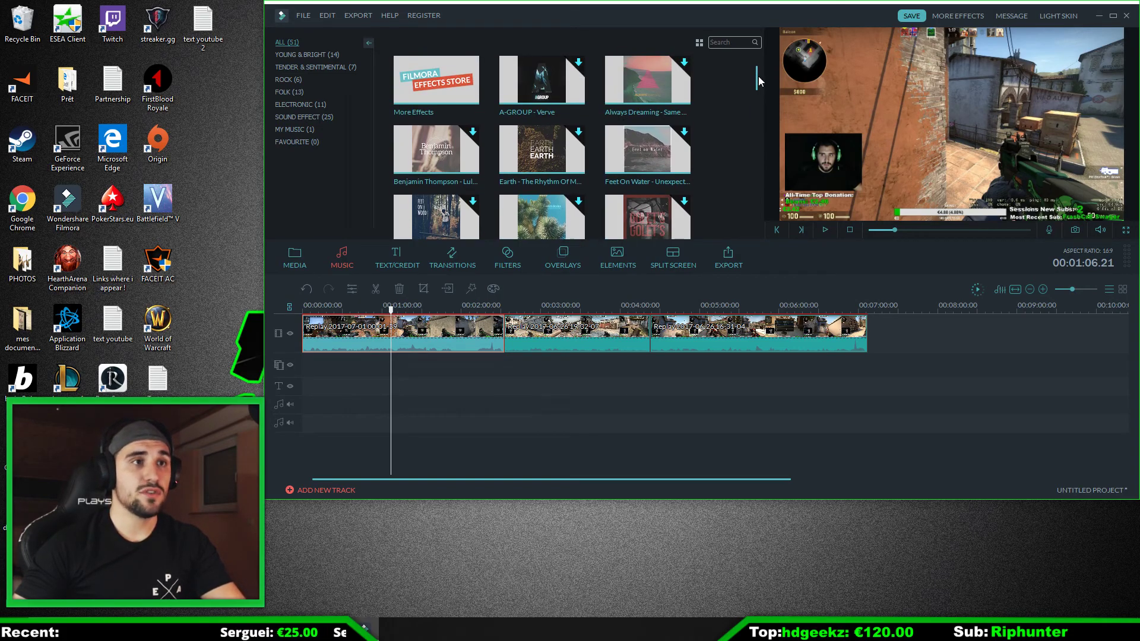
left_click_drag(757, 82, 758, 215)
left_click_drag(759, 152, 760, 59)
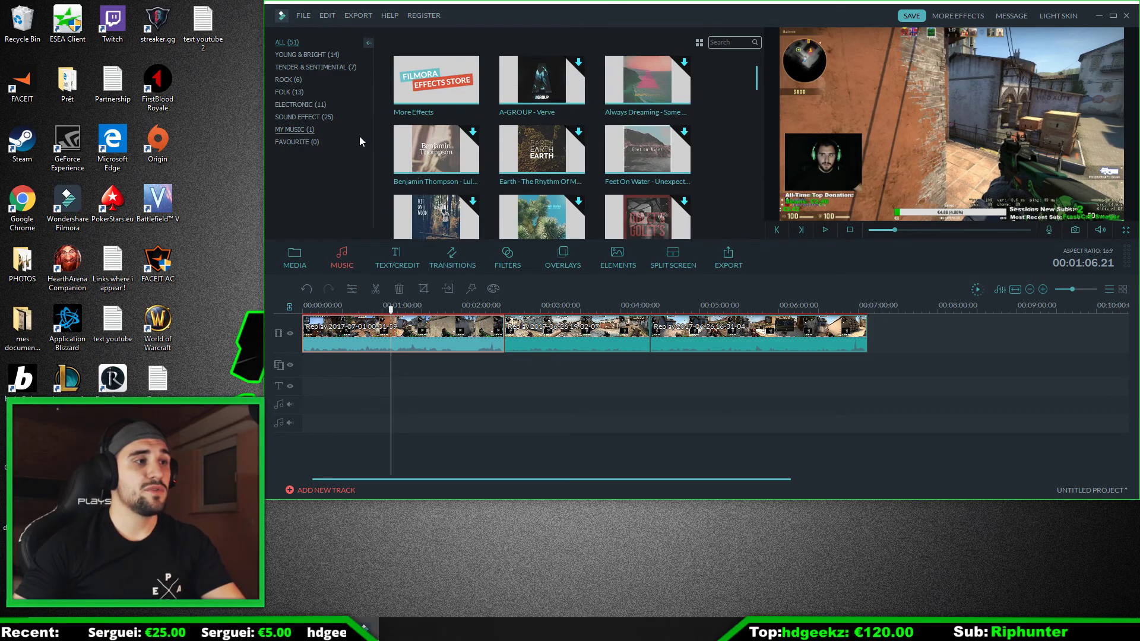
Step: Import the Civil War Drummer MP3 file from the Music folder into My Album
left_click(306, 16)
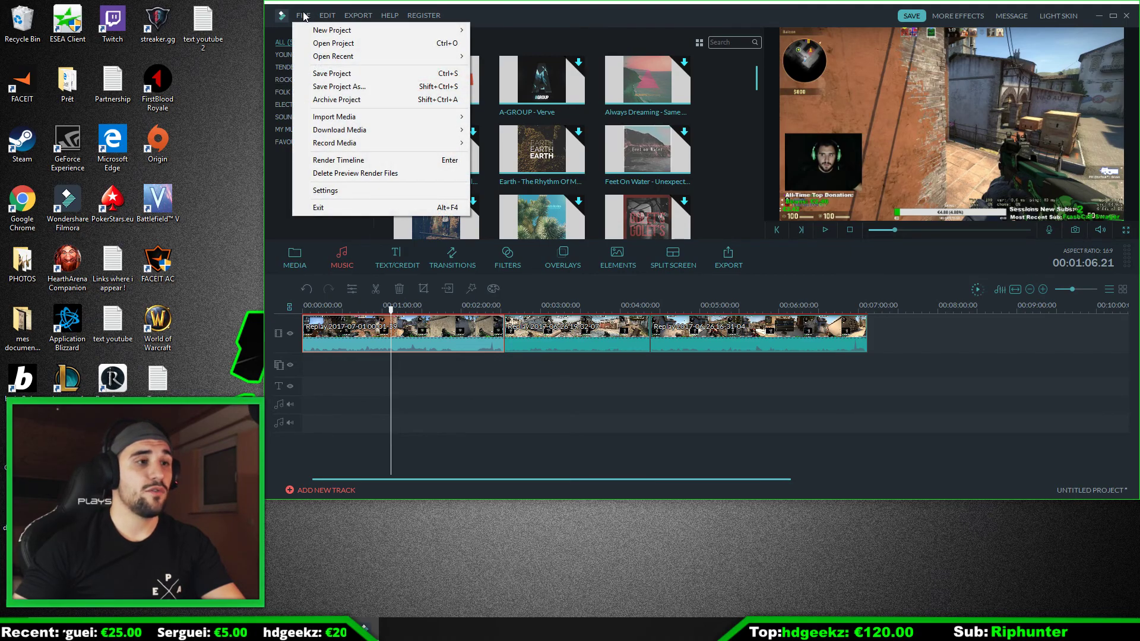
mouse_move(356, 117)
left_click(497, 114)
left_click(309, 192)
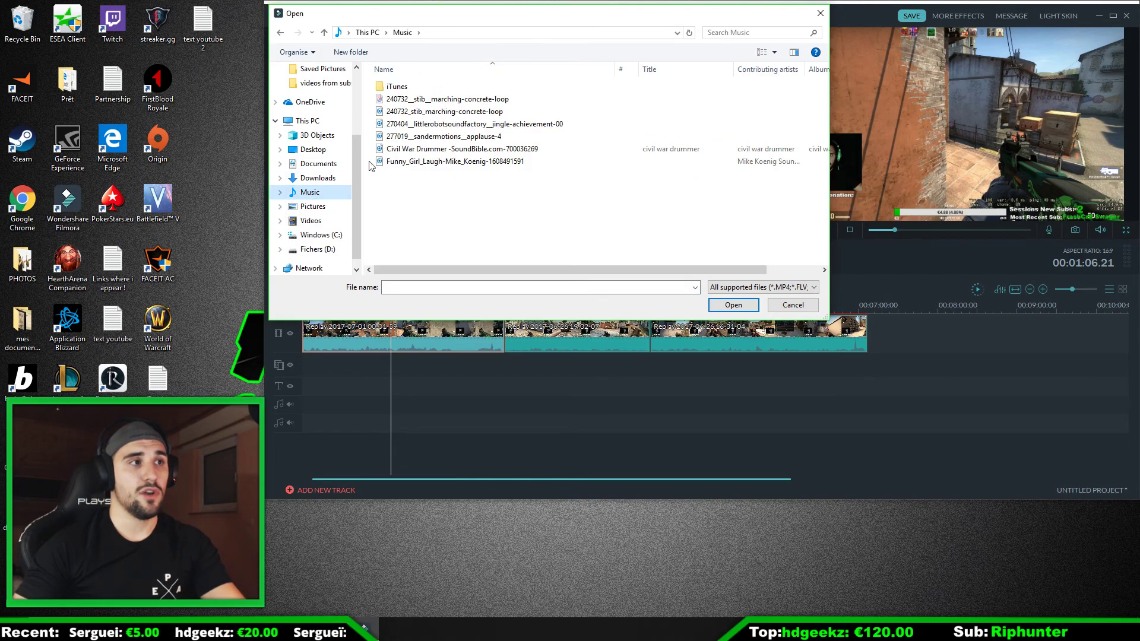
double_click(473, 149)
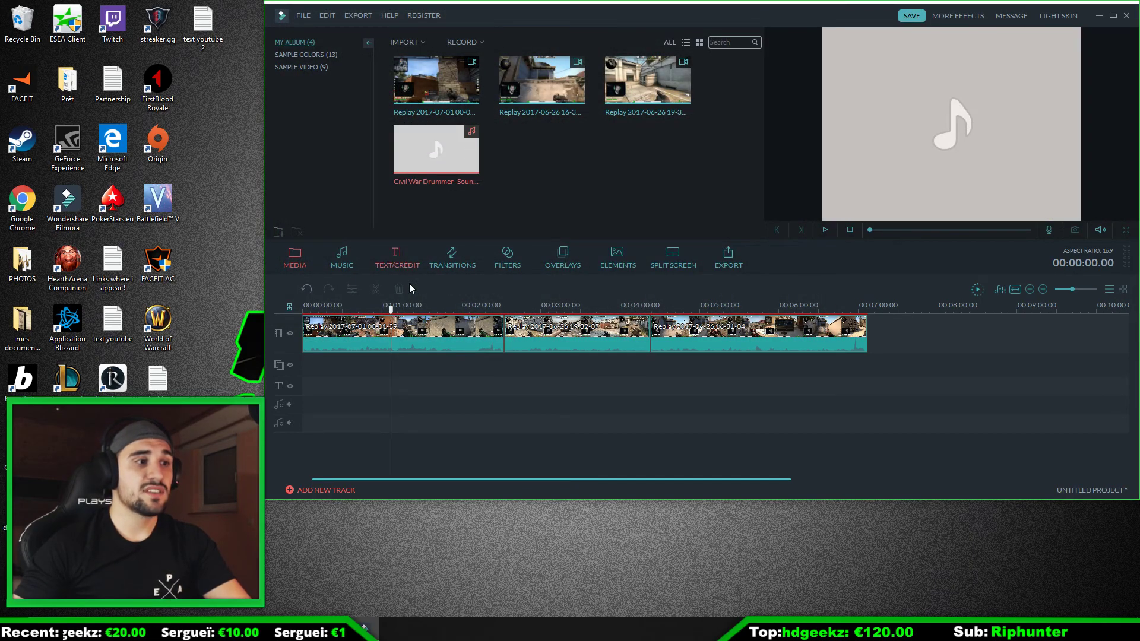
Step: Add the Civil War Drummer sound to the first audio track and position it to start at 00:00:22.08
left_click_drag(390, 311, 383, 311)
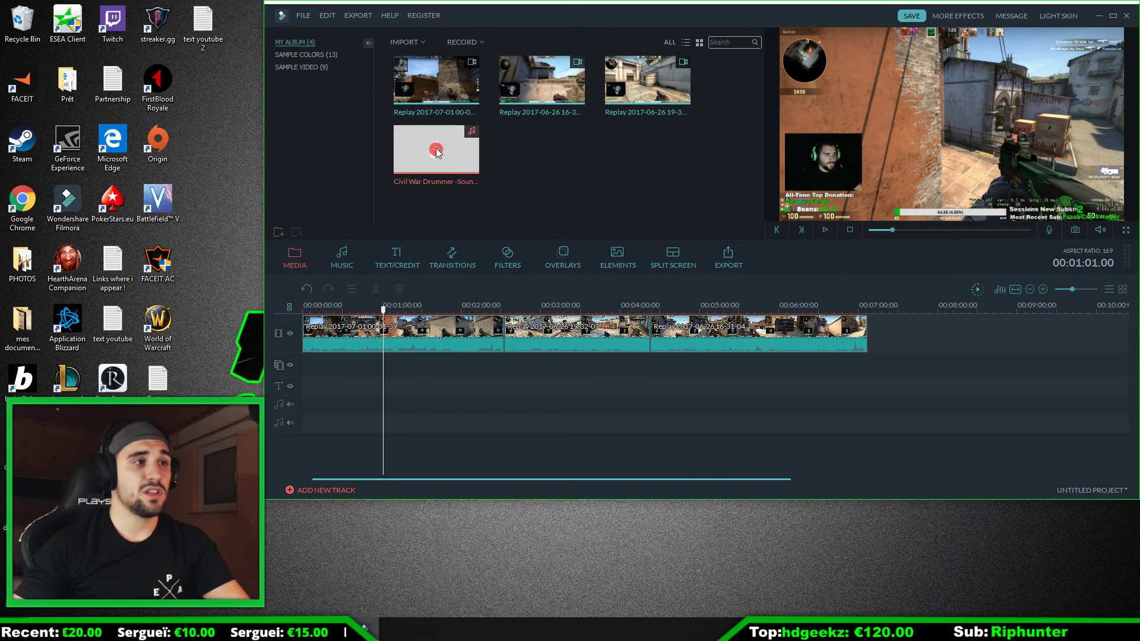
left_click(436, 150)
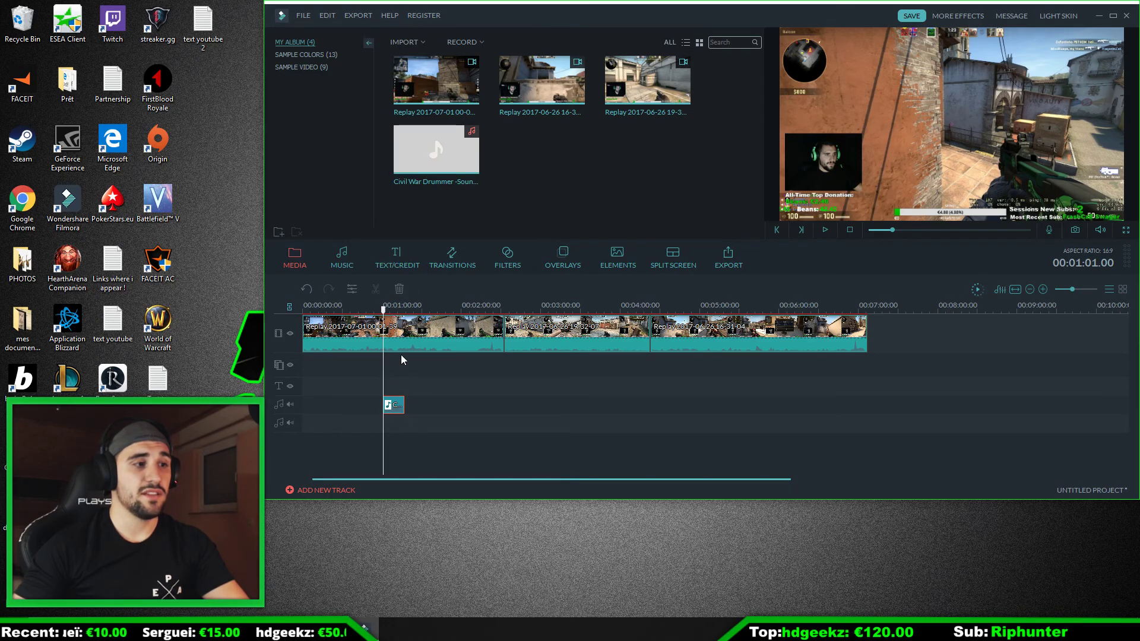
left_click_drag(393, 409, 338, 404)
left_click_drag(369, 305, 464, 308)
left_click_drag(389, 405, 554, 398)
mouse_move(396, 406)
left_mouse_down()
mouse_move(589, 406)
mouse_move(417, 405)
left_mouse_up()
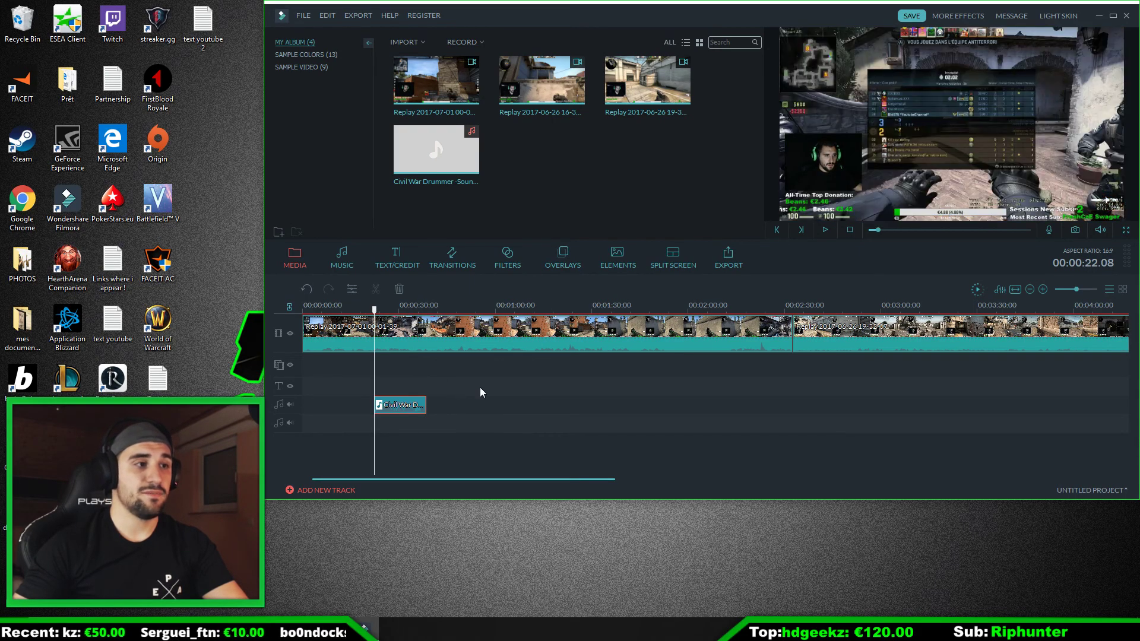
left_click(605, 402)
left_click_drag(740, 303, 486, 309)
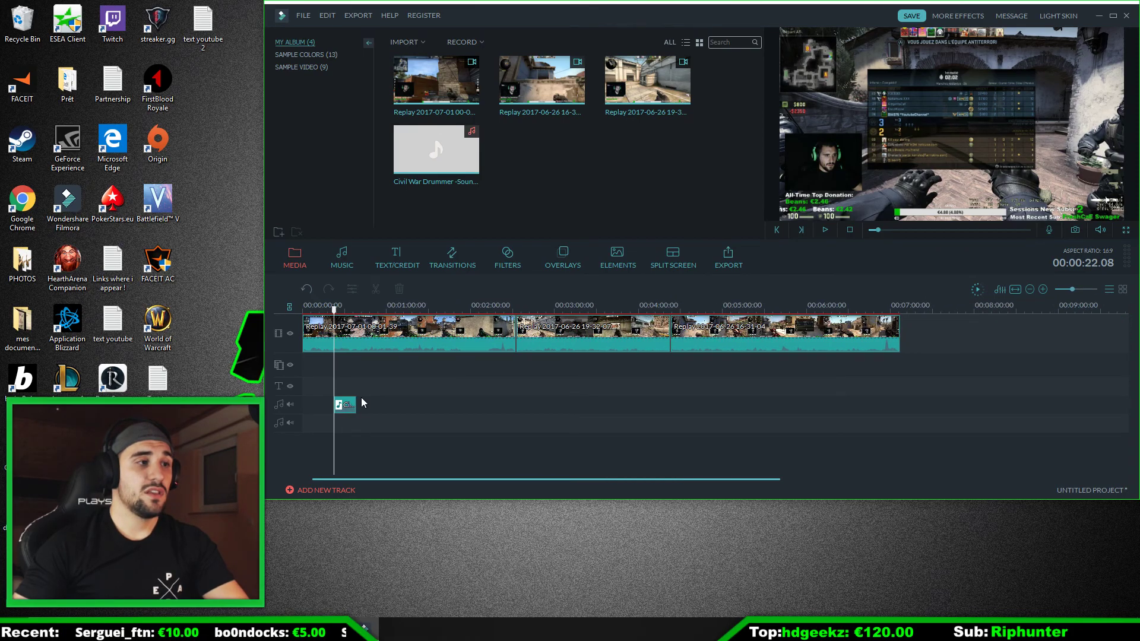
Step: Look through the text and credit templates and load the Opener 1 title in the preview
left_click(396, 260)
mouse_move(560, 86)
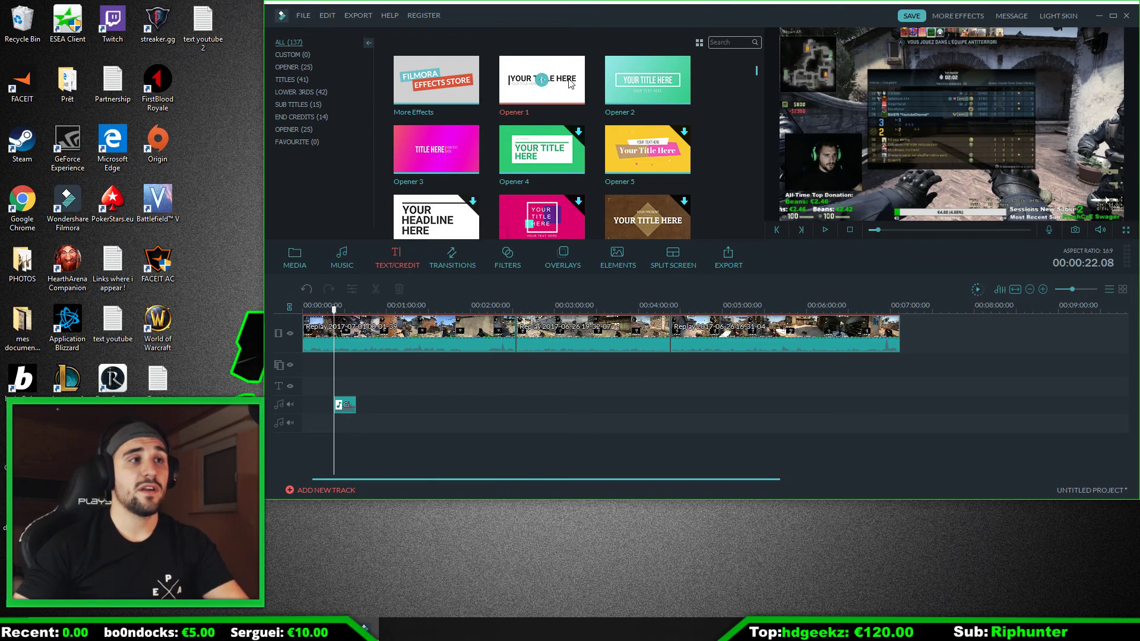
left_click(570, 83)
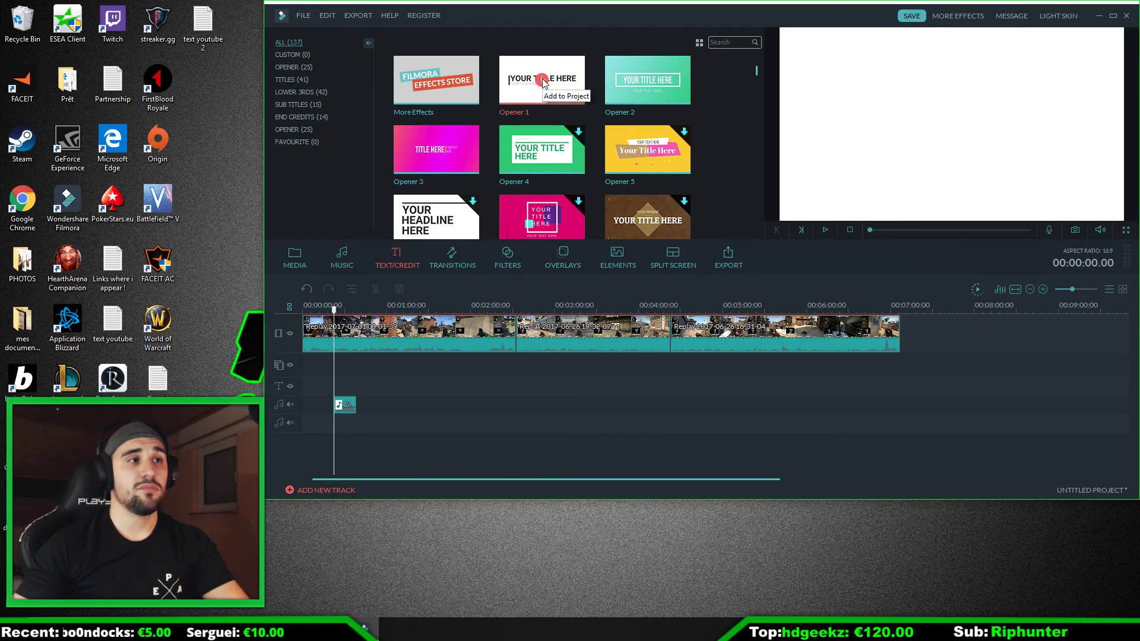
mouse_move(558, 87)
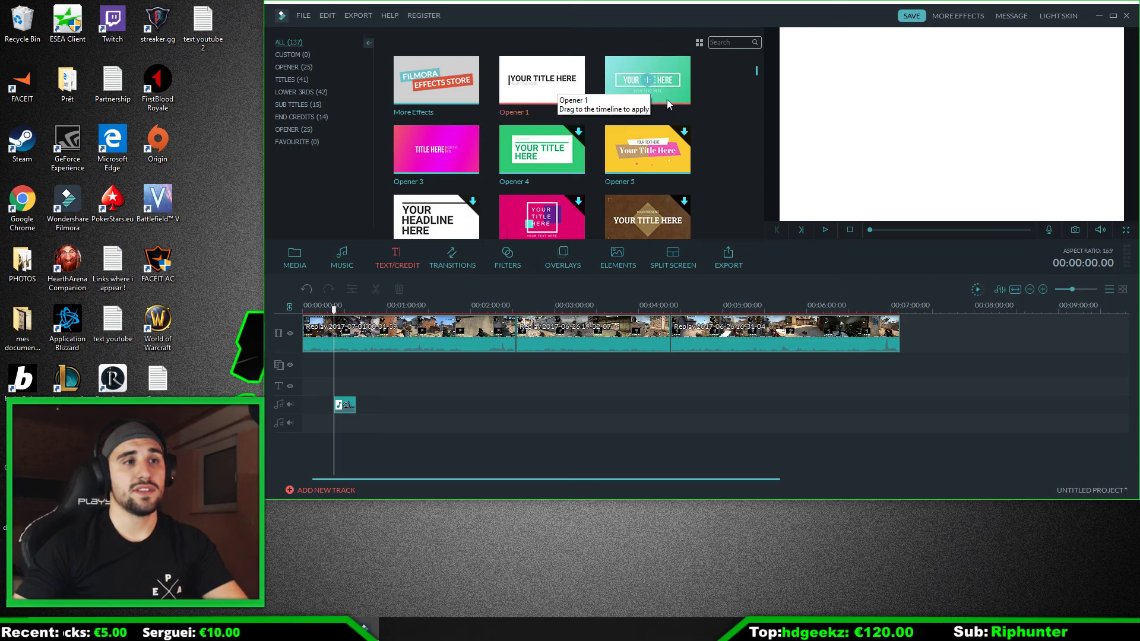
left_click(826, 231)
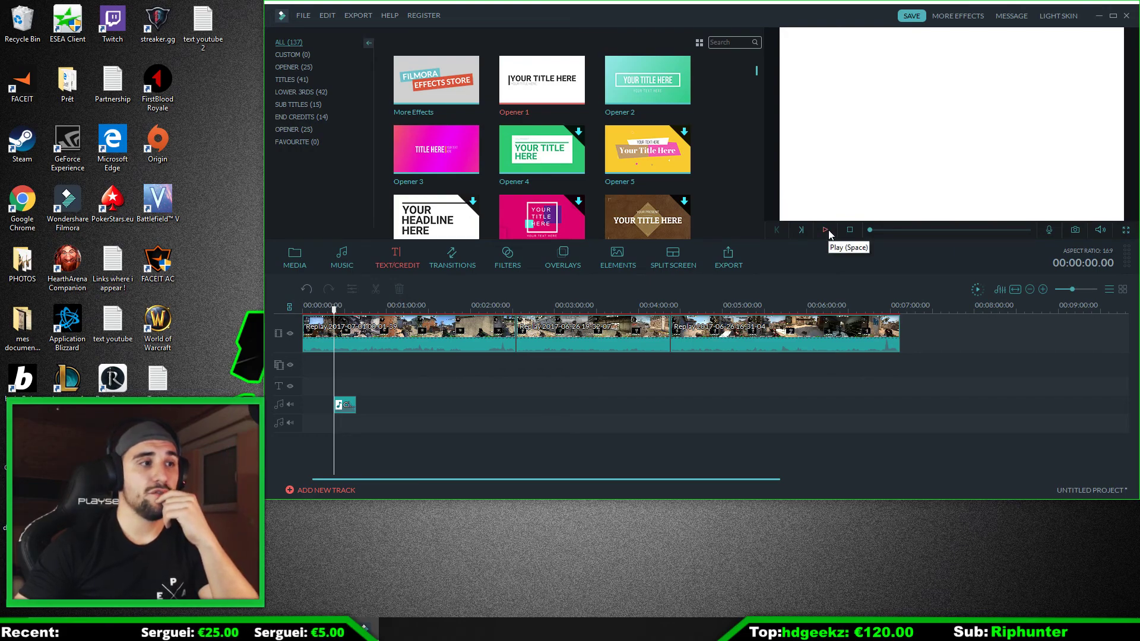
Step: Open the transitions library, select the first replay clip and set the playhead to 00:02:19.14 near its end
left_click(450, 262)
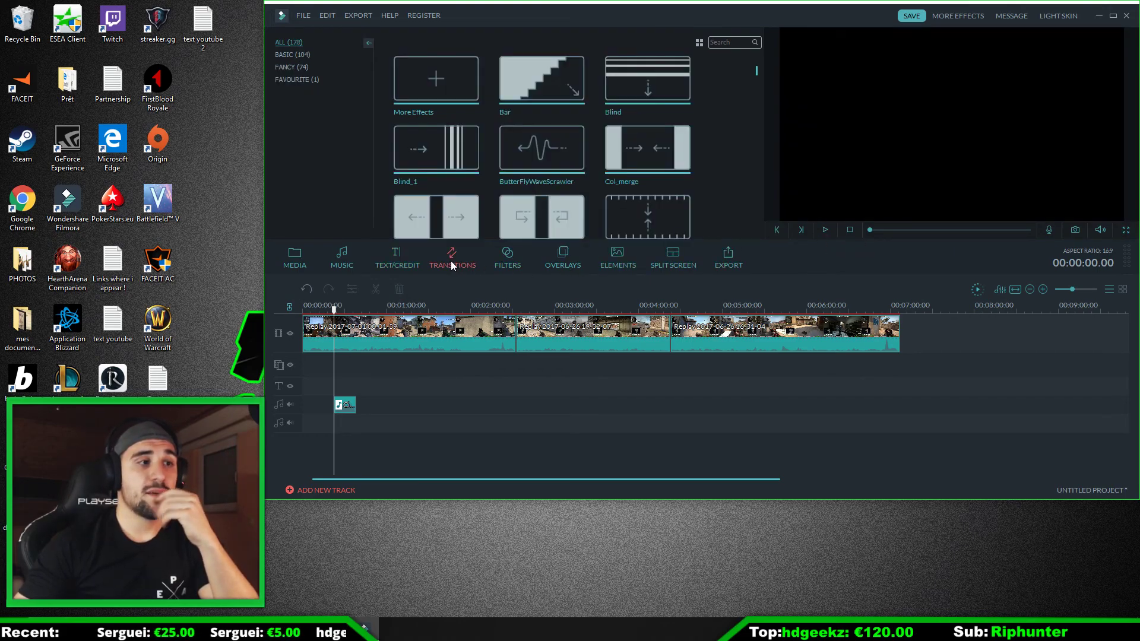
left_click_drag(335, 309, 433, 308)
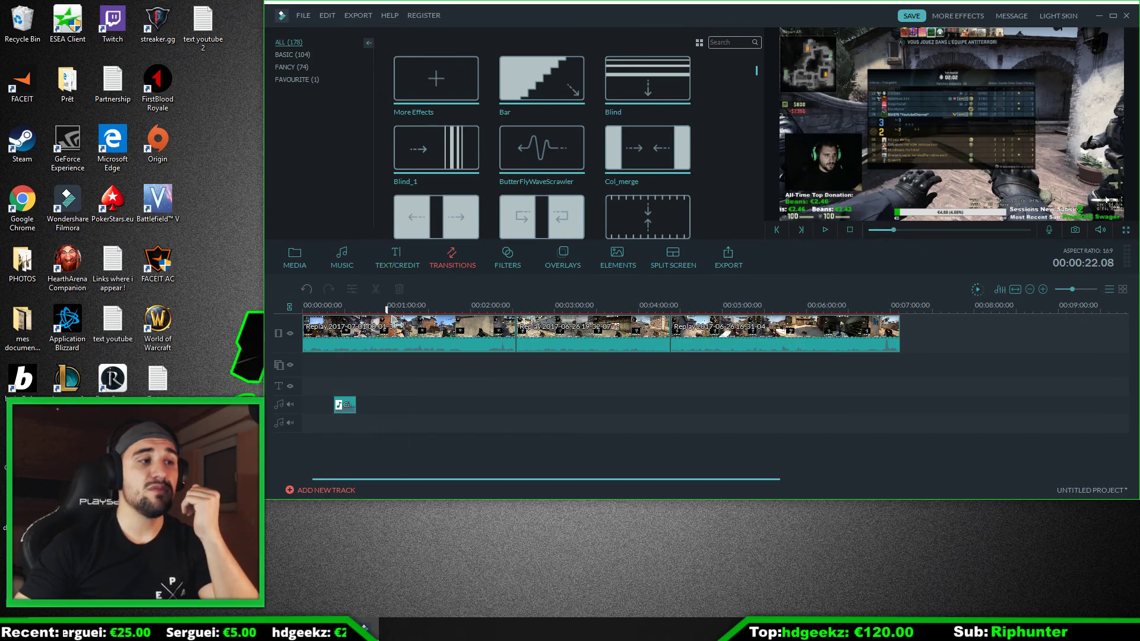
left_click(504, 345)
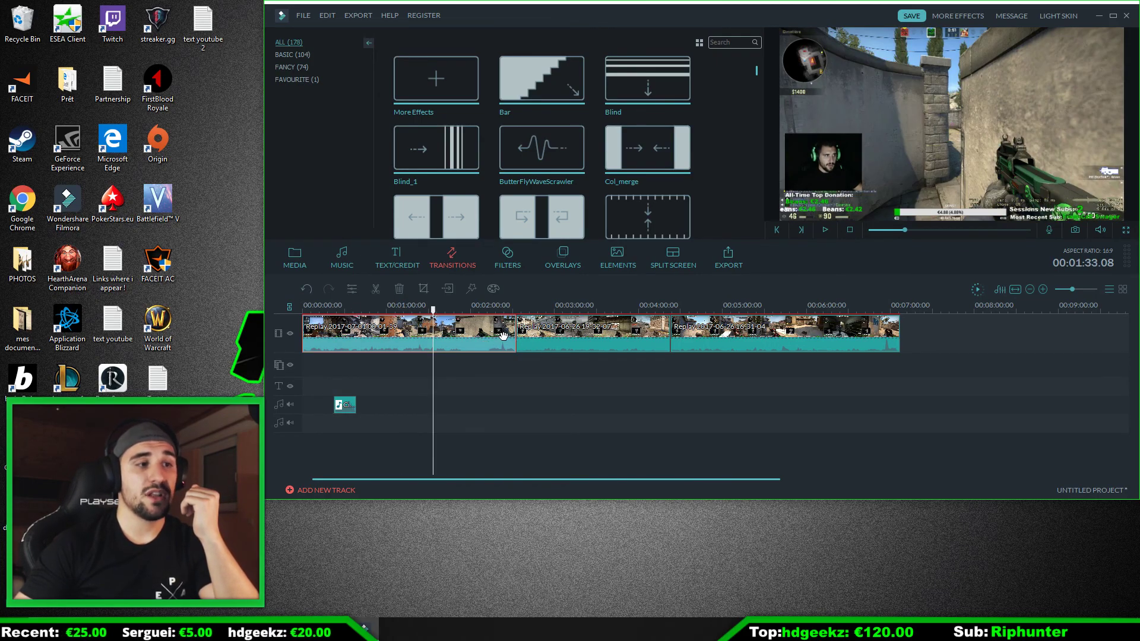
left_click_drag(438, 320, 498, 315)
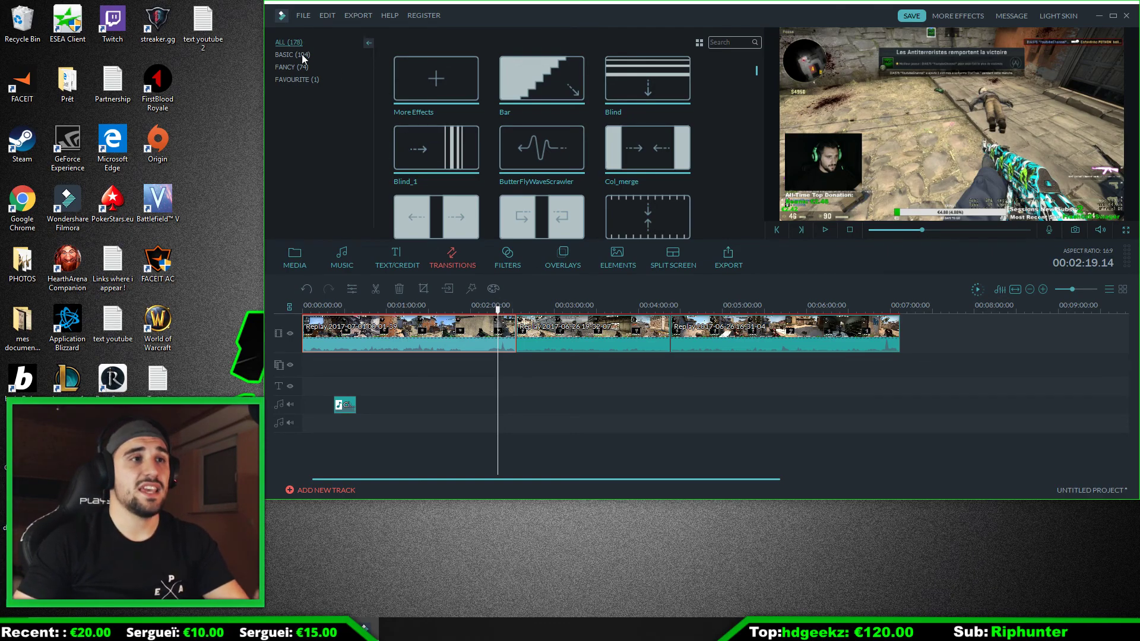
Step: Preview the Bar and Col_merge transitions from the transitions library
mouse_move(756, 72)
left_mouse_down()
mouse_move(753, 106)
mouse_move(756, 77)
mouse_move(743, 67)
left_mouse_up()
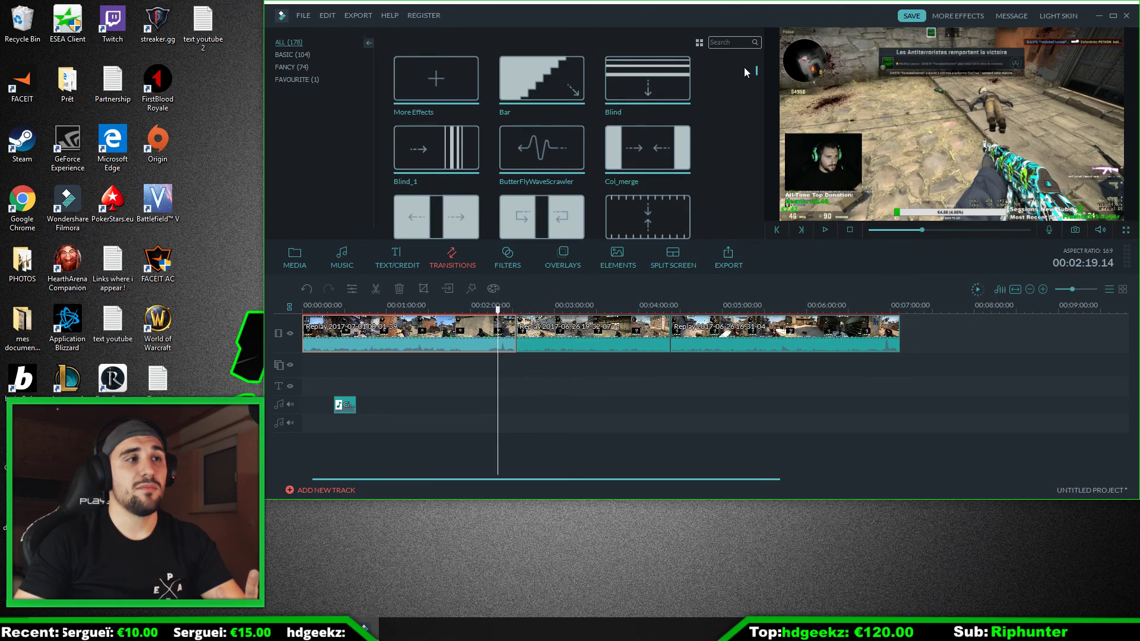
left_click(568, 95)
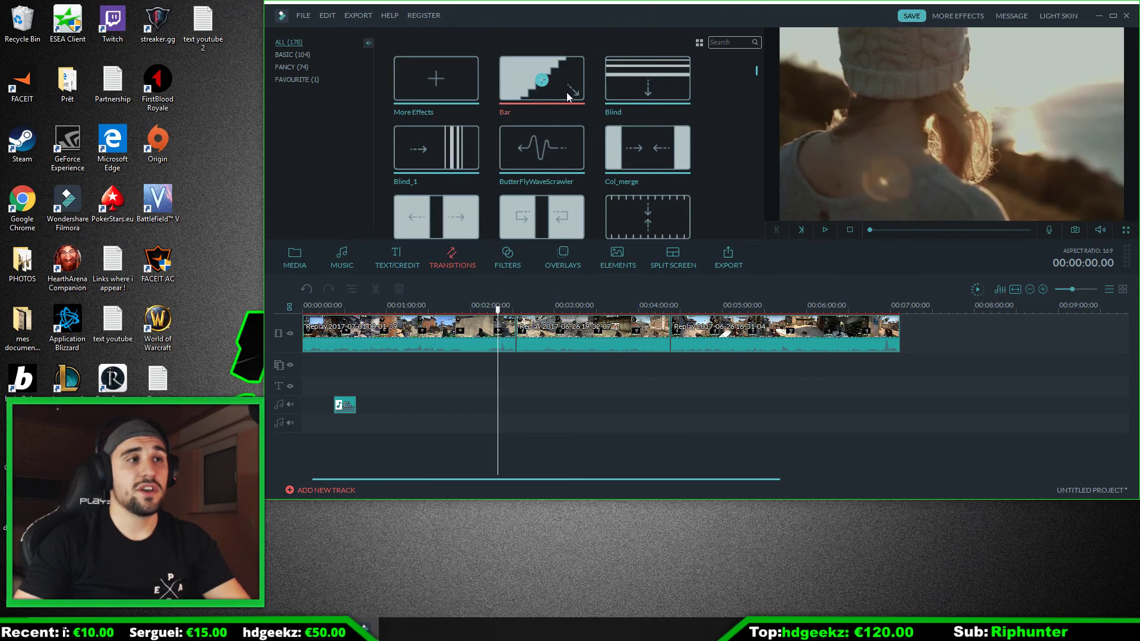
left_click(825, 231)
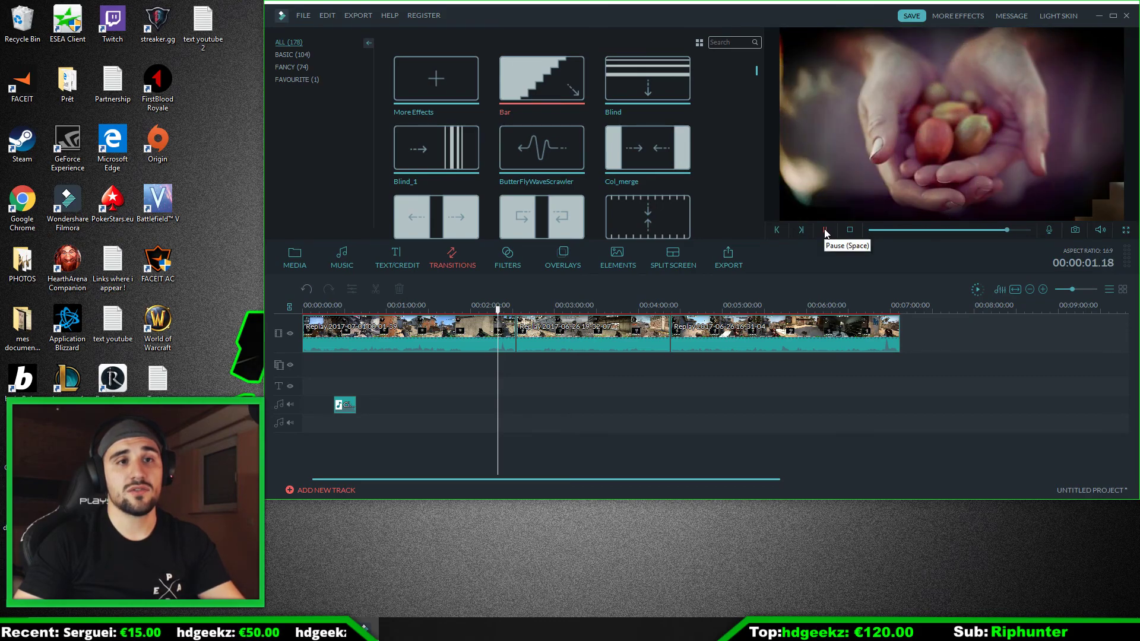
left_click(669, 148)
left_click(825, 232)
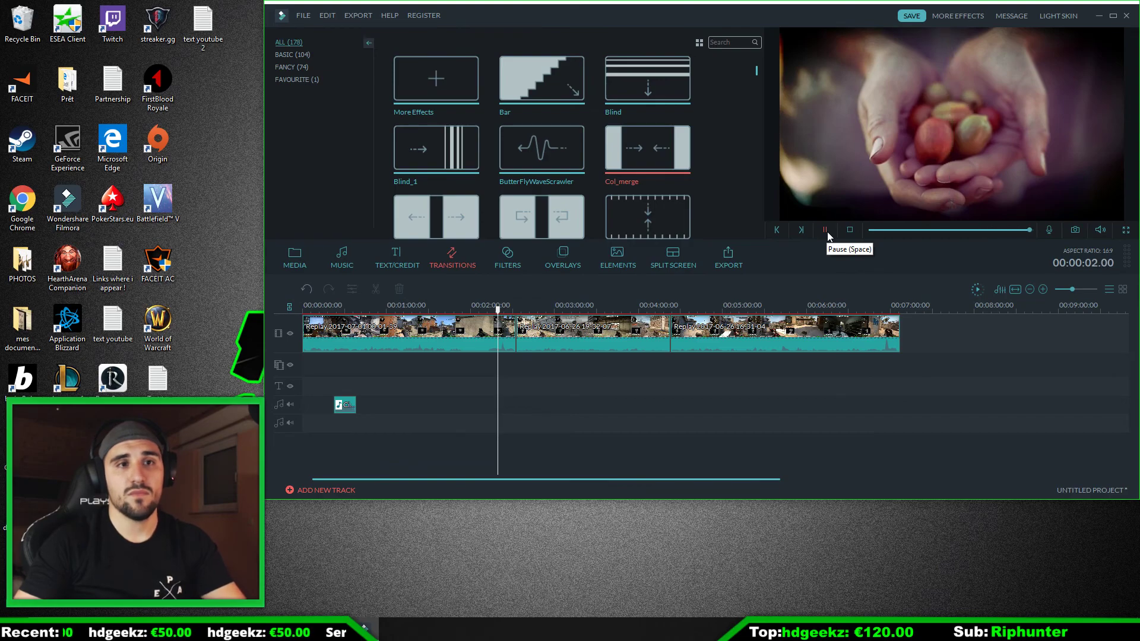
Step: Add the ButterFlyWaveScrawler transition between the first and second replay clips and play it back from 00:02:30.04
left_click(543, 151)
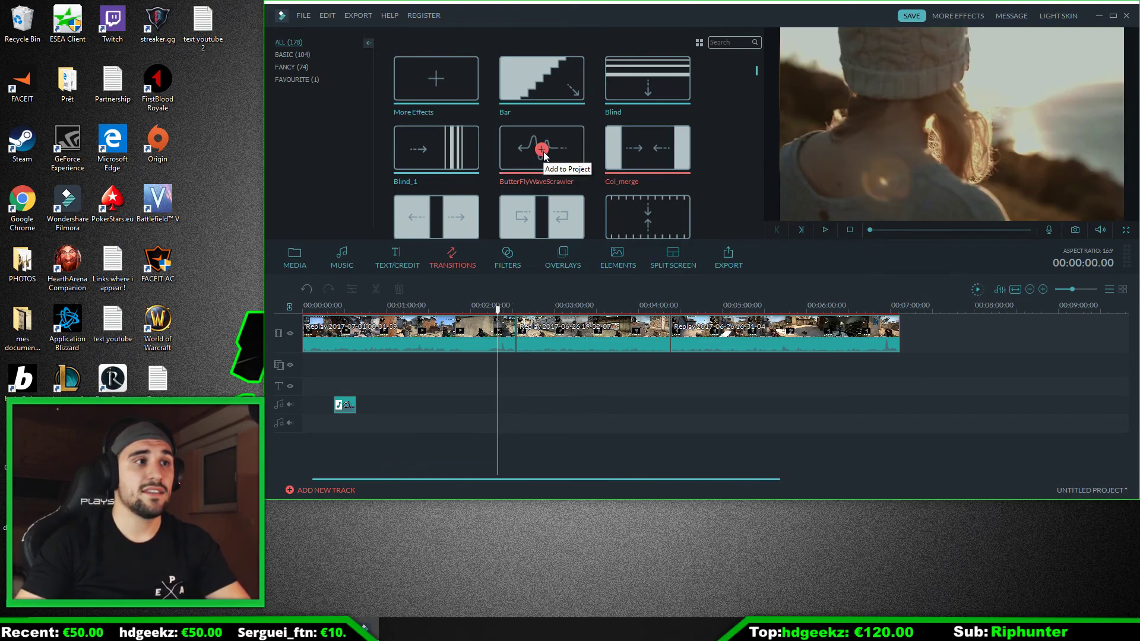
left_click(513, 334)
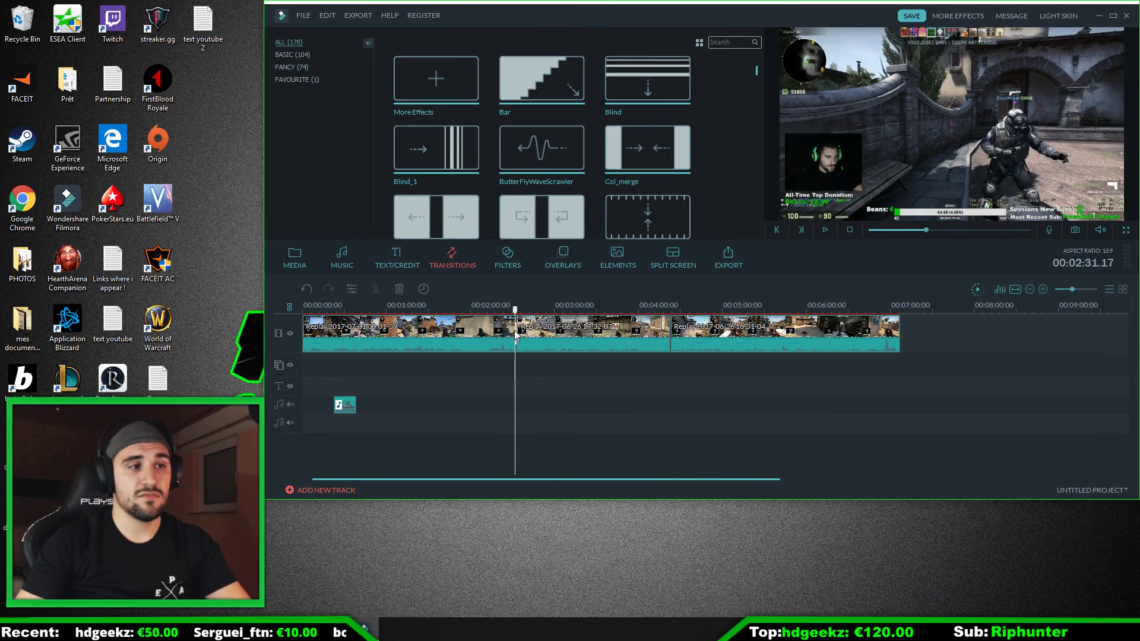
left_click(513, 308)
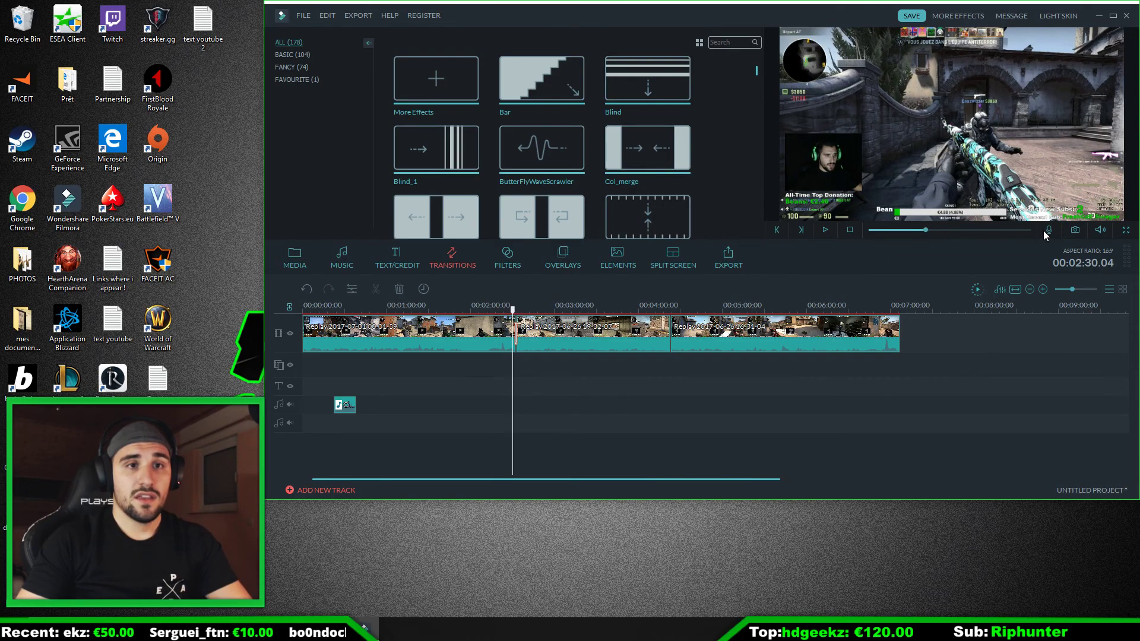
left_click(1098, 231)
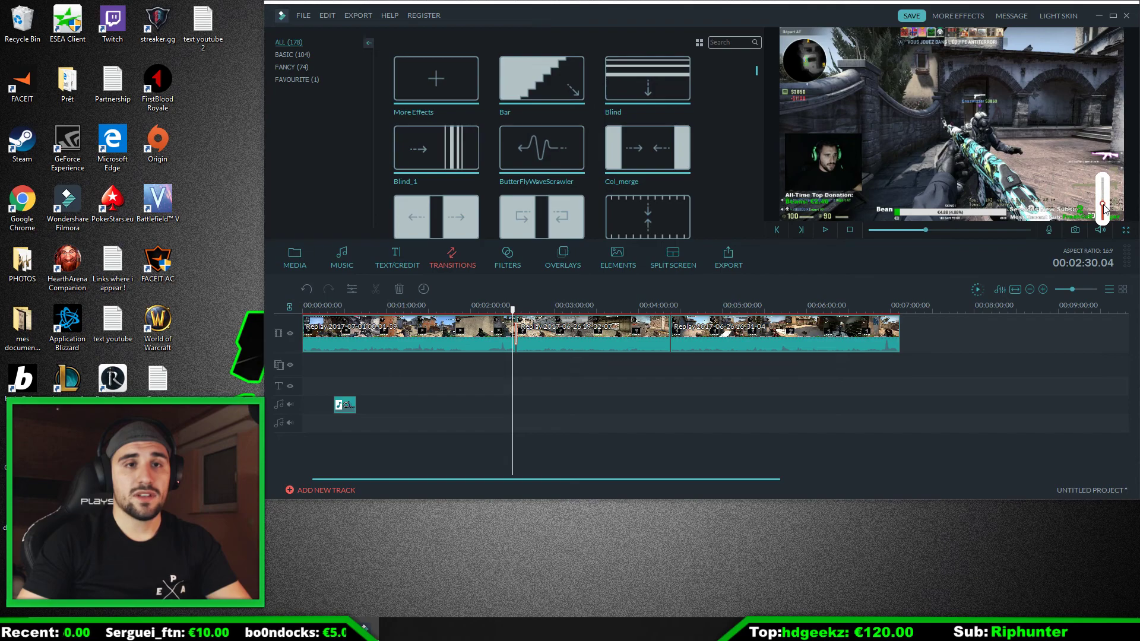
left_click(825, 231)
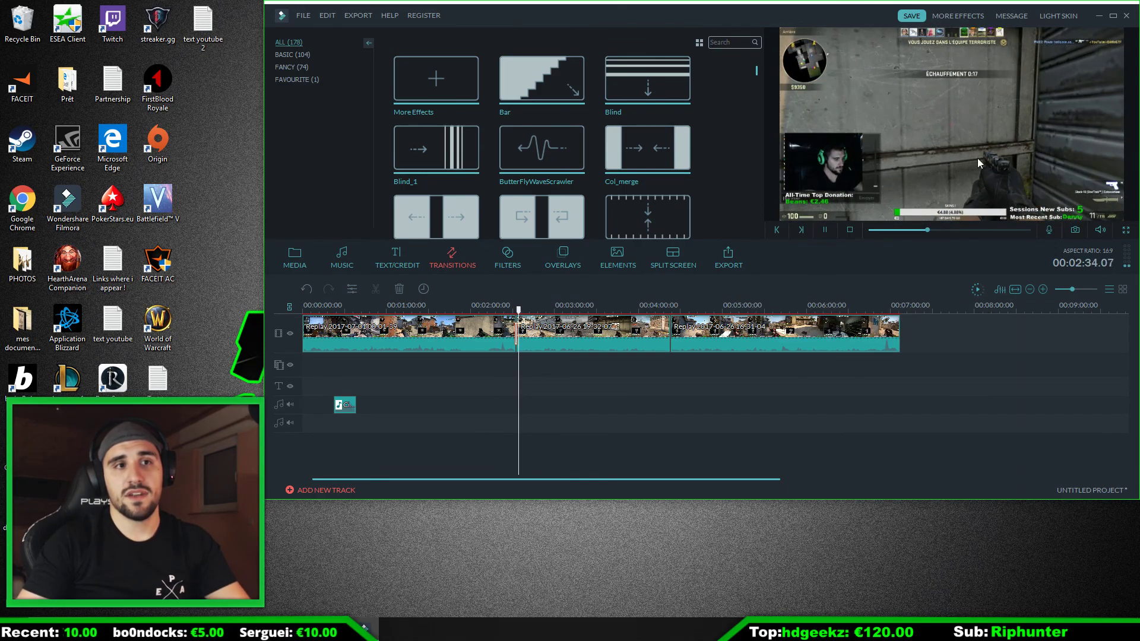
left_click(824, 232)
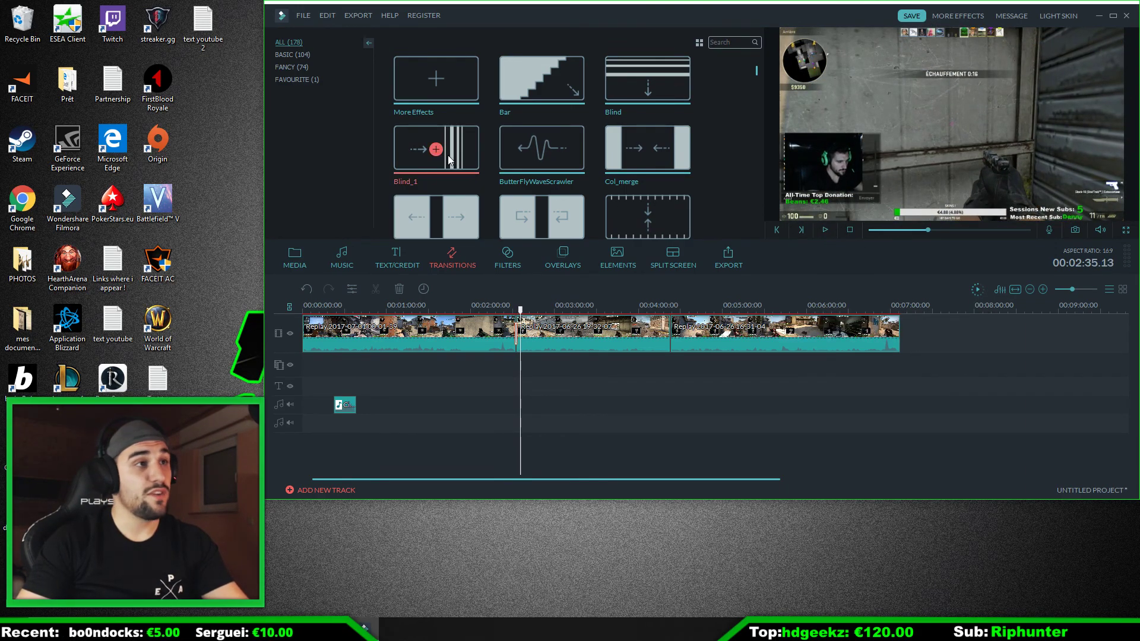
Step: Browse the available filters, overlays and elements
left_click(521, 254)
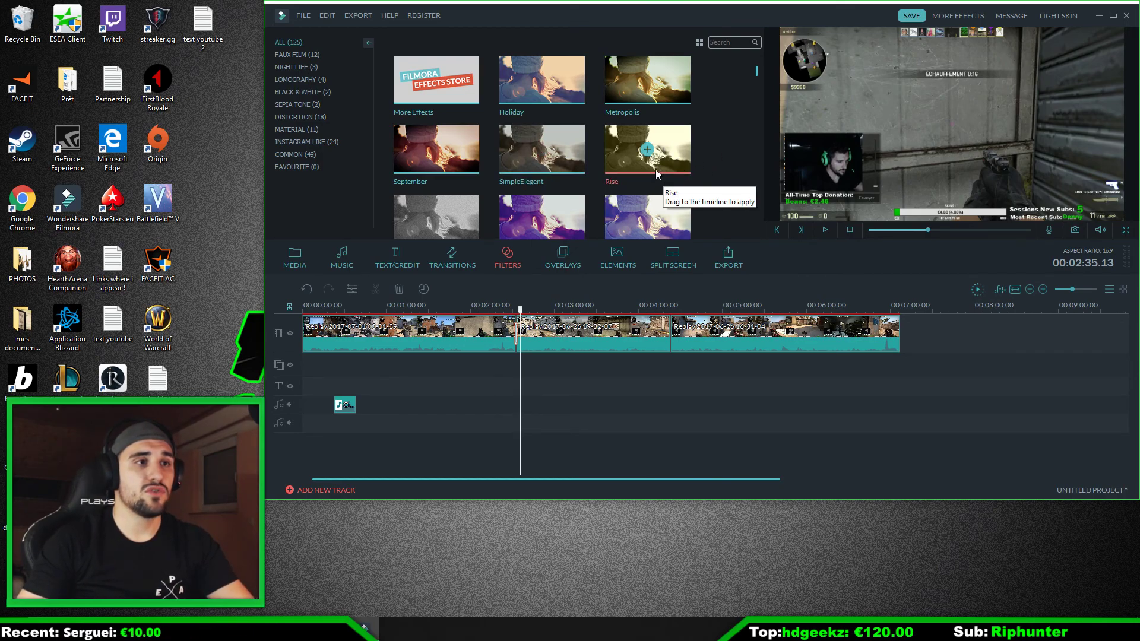
left_click(571, 255)
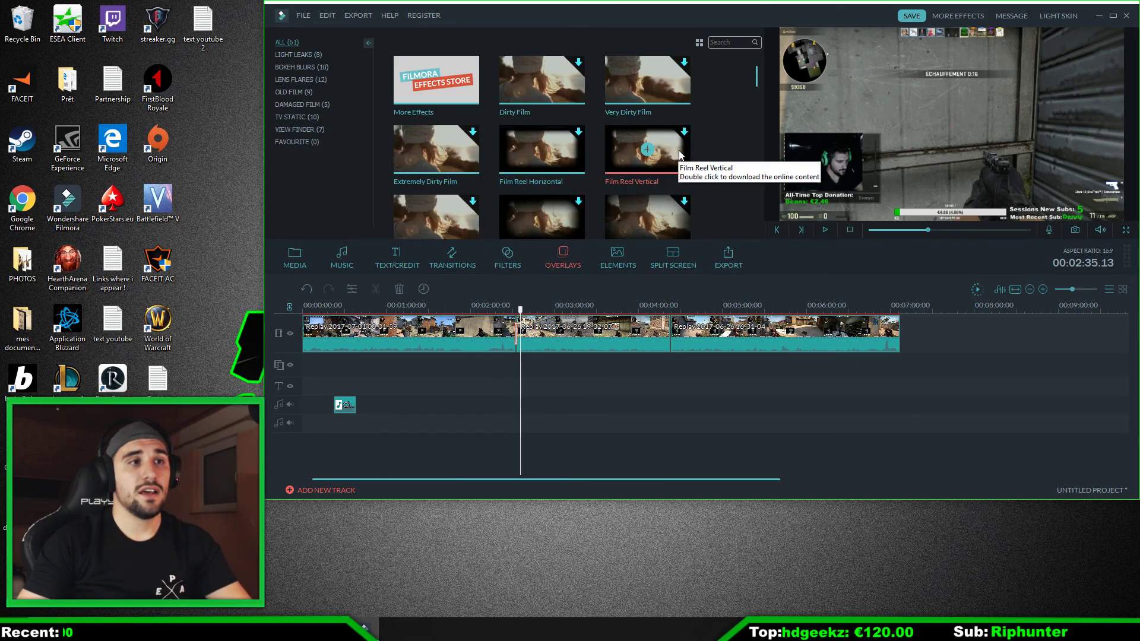
left_click(624, 263)
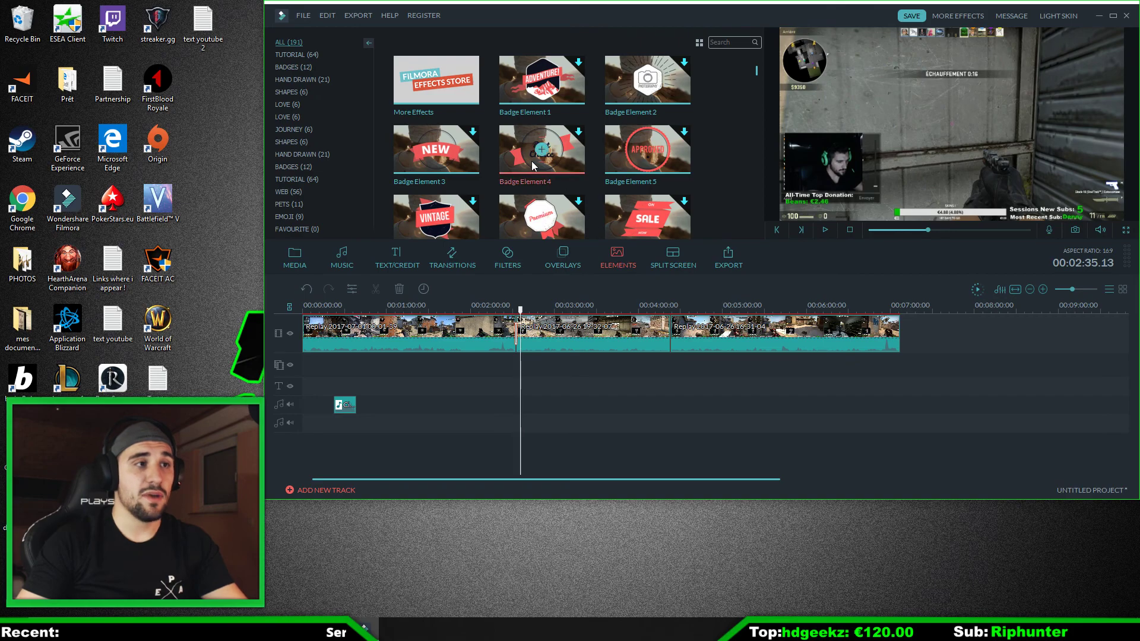
Step: Download Badge Element 4 and add it to the overlay track at 00:02:35.13, checking it in playback
left_click(572, 162)
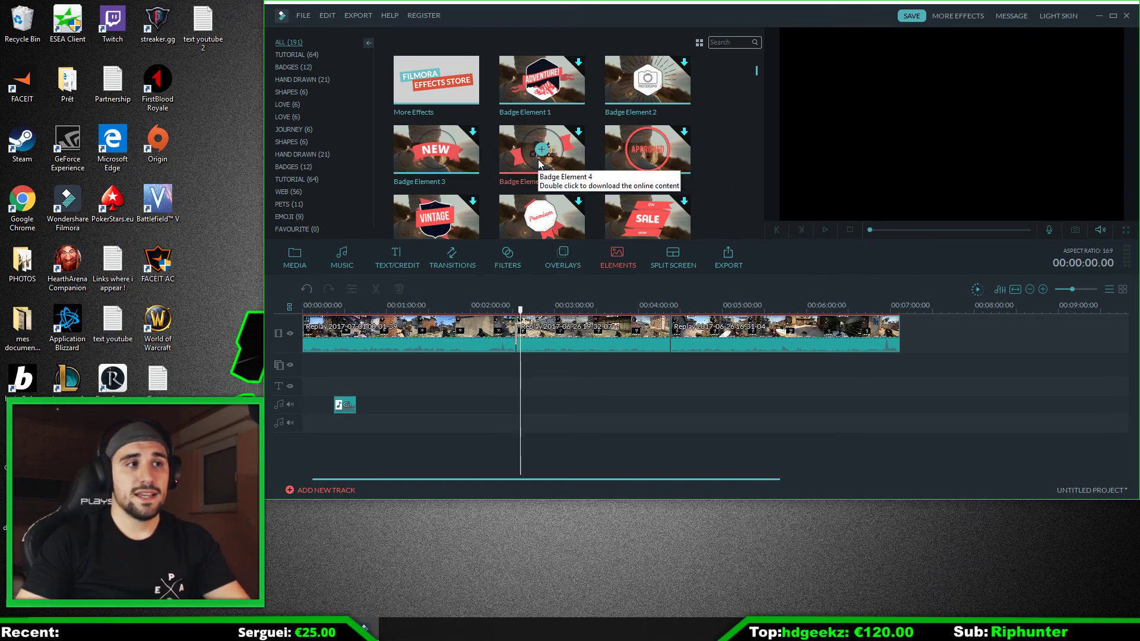
left_click(544, 153)
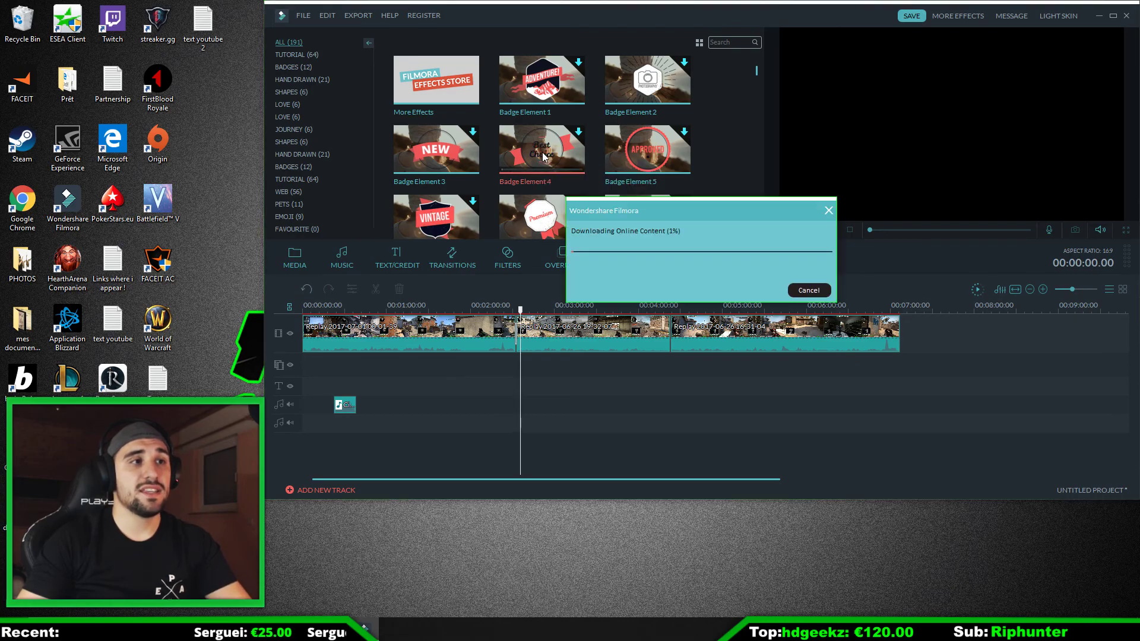
left_click(809, 291)
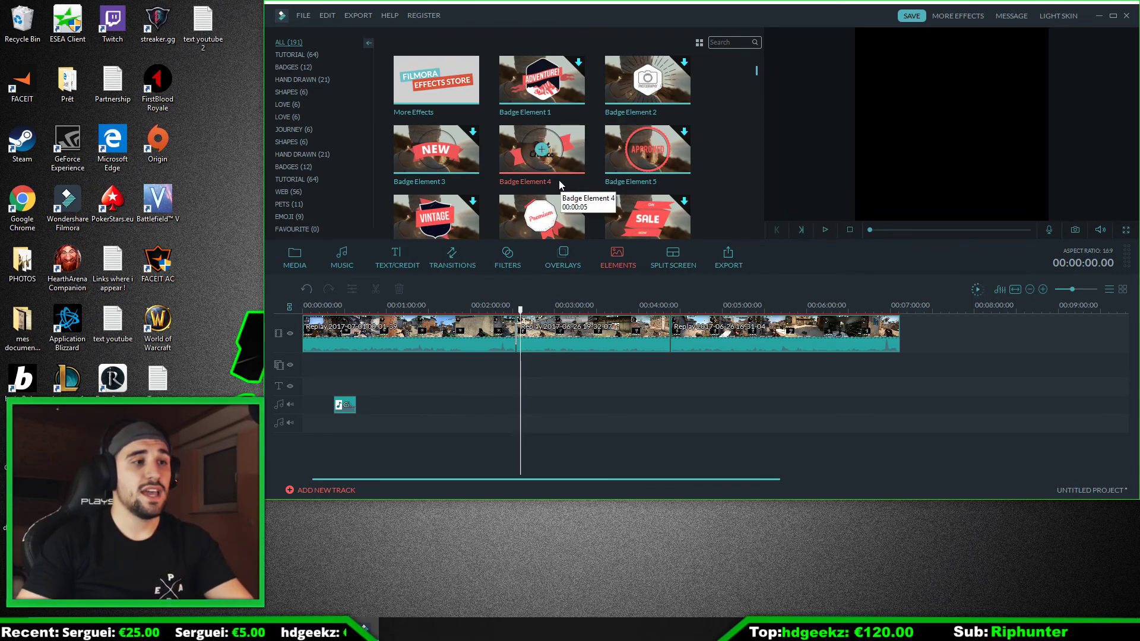
left_click(539, 156)
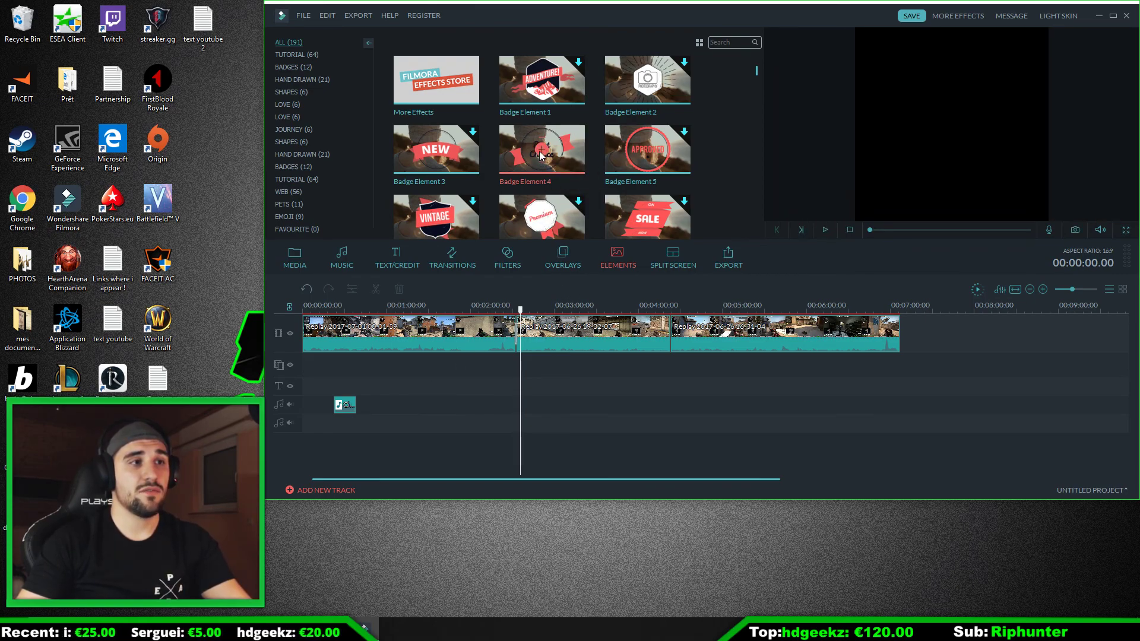
left_click(825, 230)
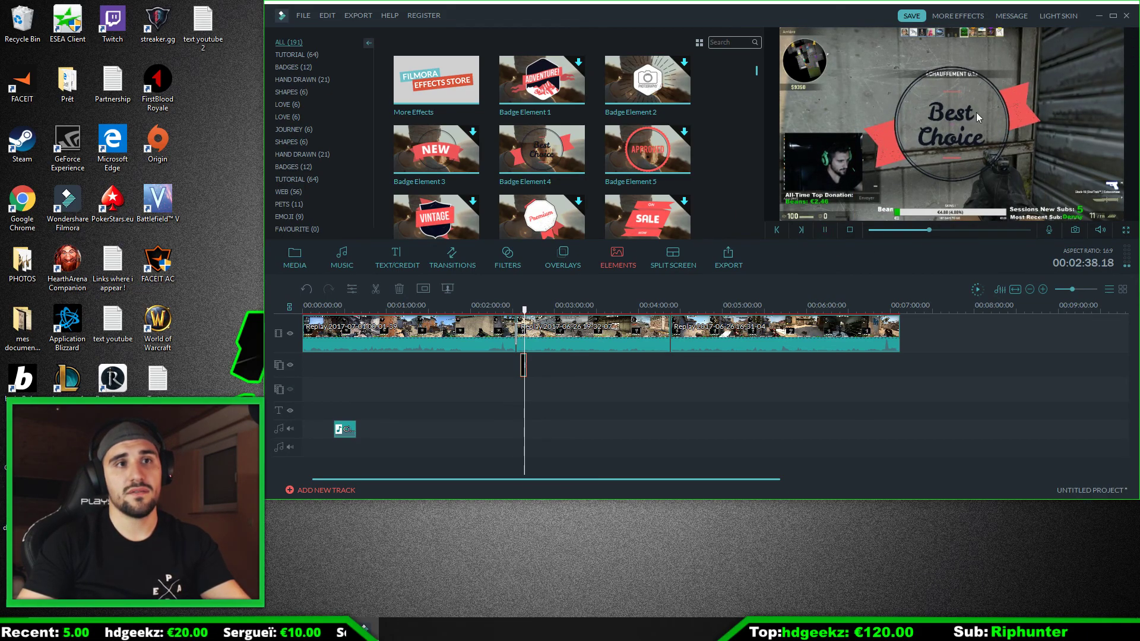
left_click(826, 230)
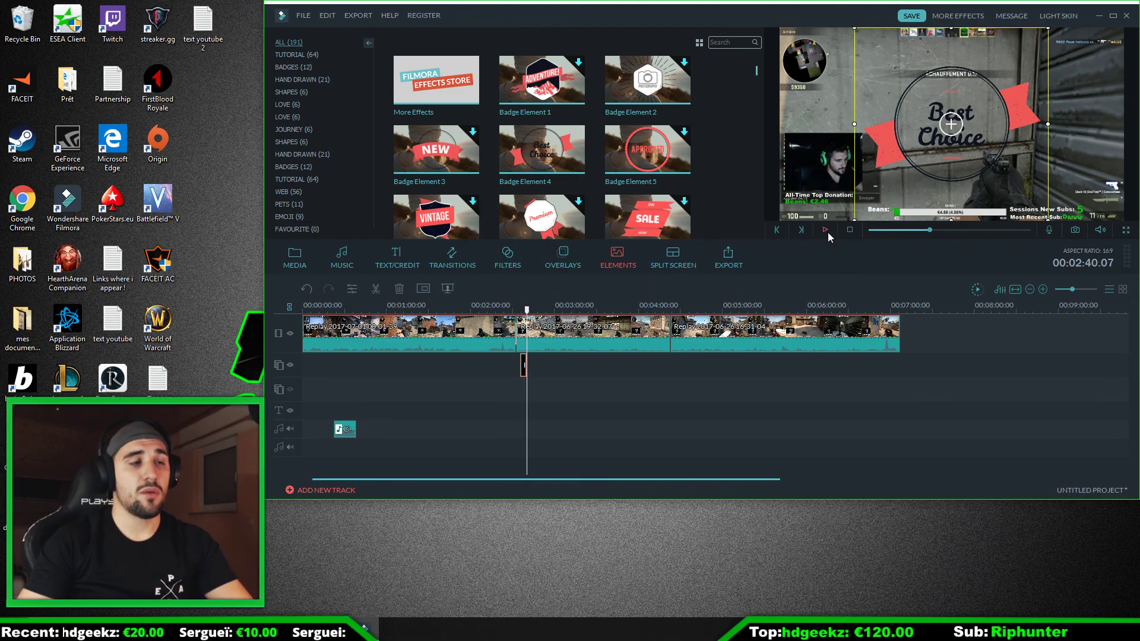
Step: Open the library of split-screen layouts
left_click(679, 265)
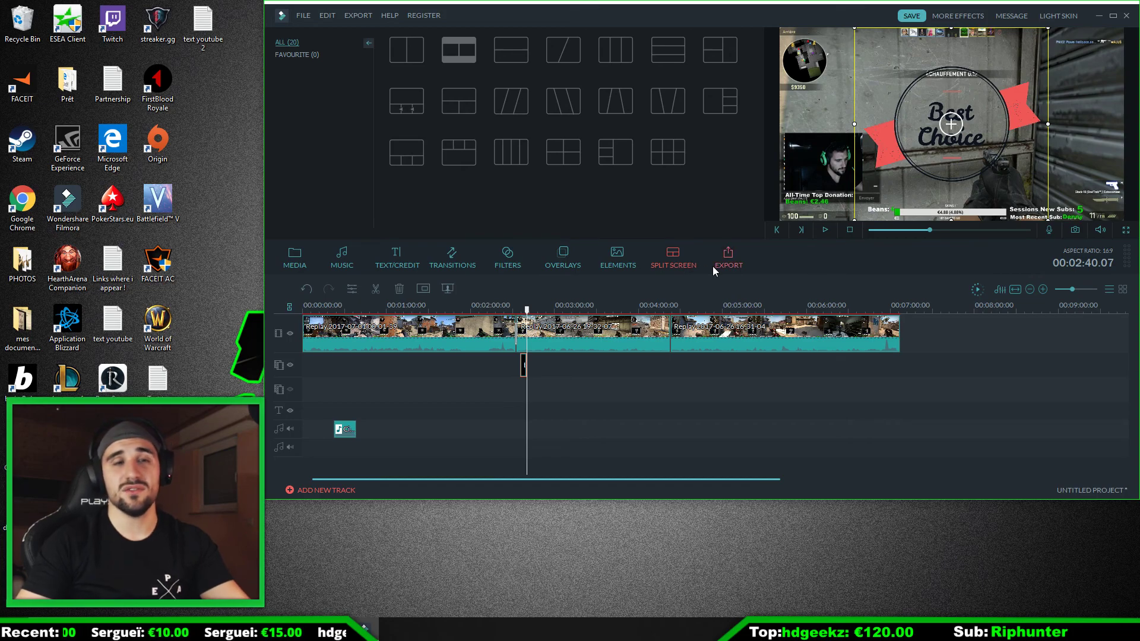
Step: Move the playhead back to 00:02:06.00 and open the Create Video export dialog
left_click(308, 17)
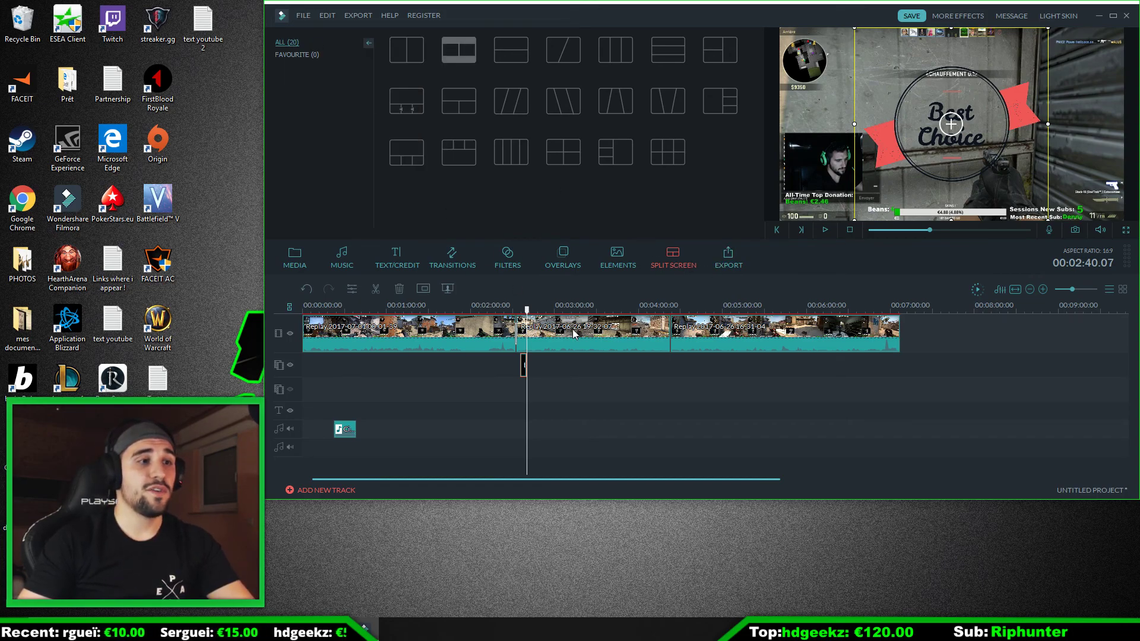
left_click_drag(527, 310, 479, 310)
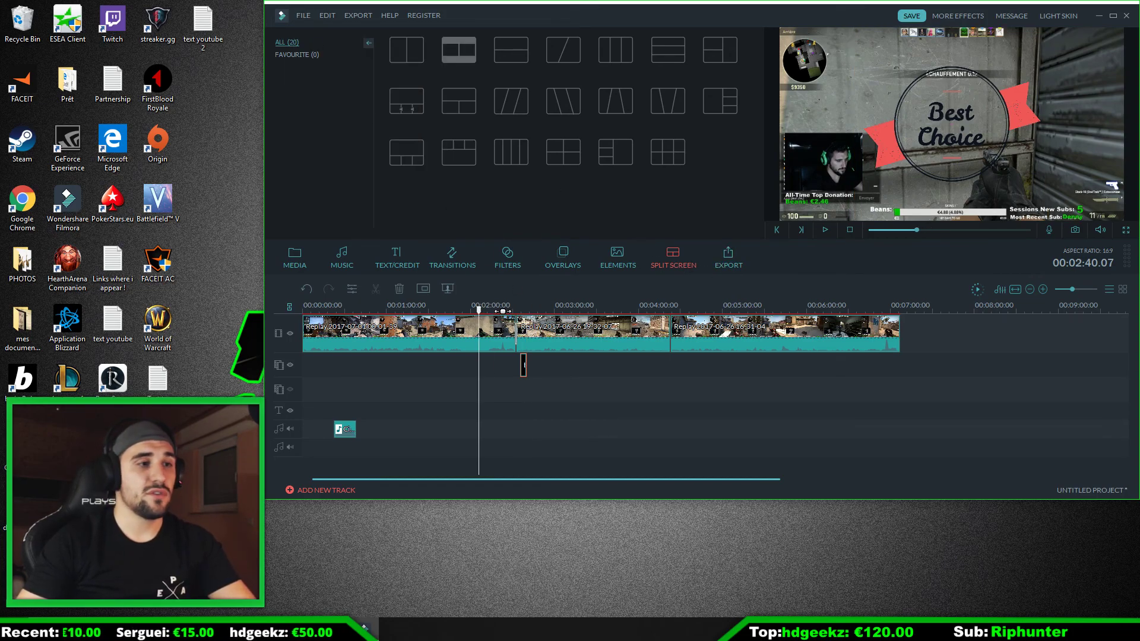
left_click(303, 15)
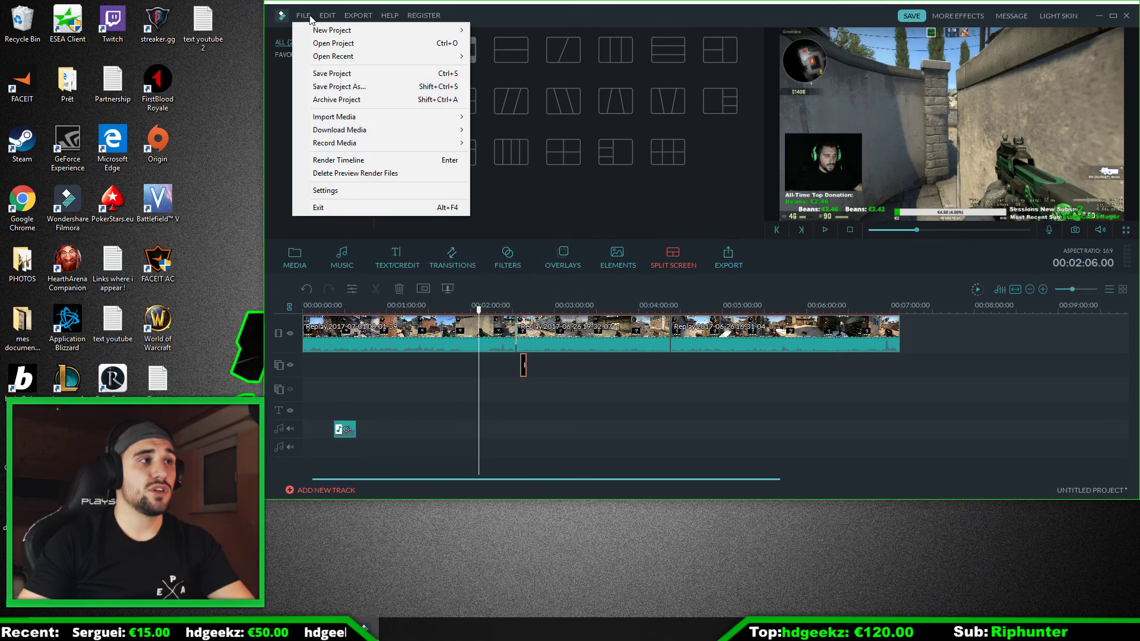
mouse_move(359, 20)
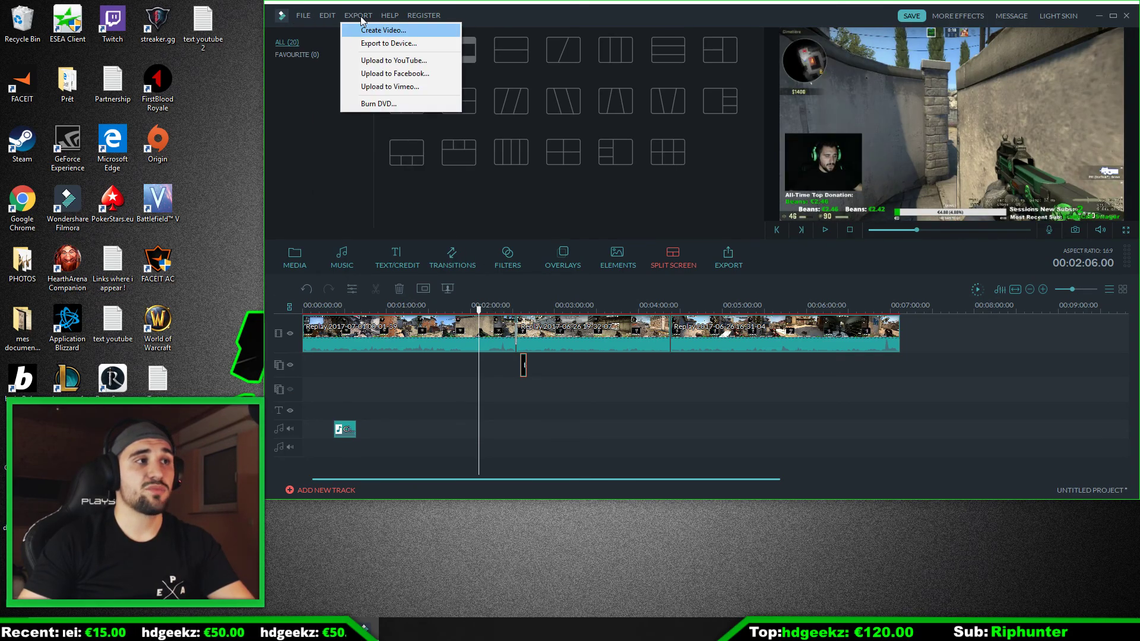
left_click(368, 32)
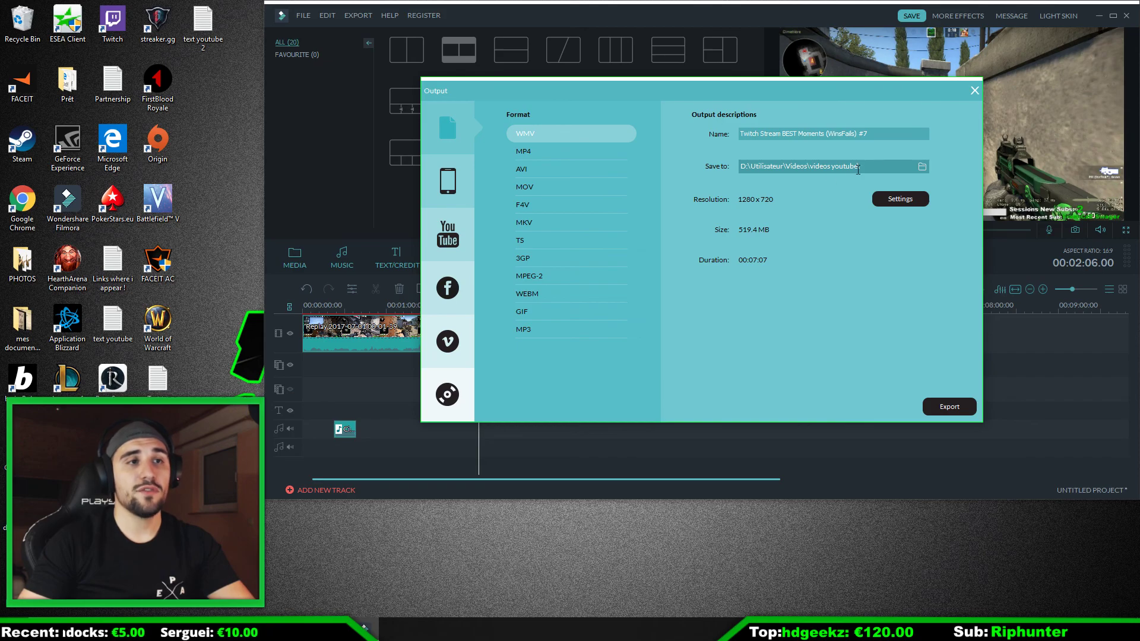
Step: In the WMV output settings, choose the WMV3 encoder and 1280 x 720 resolution, and check the frame rate options
left_click(900, 199)
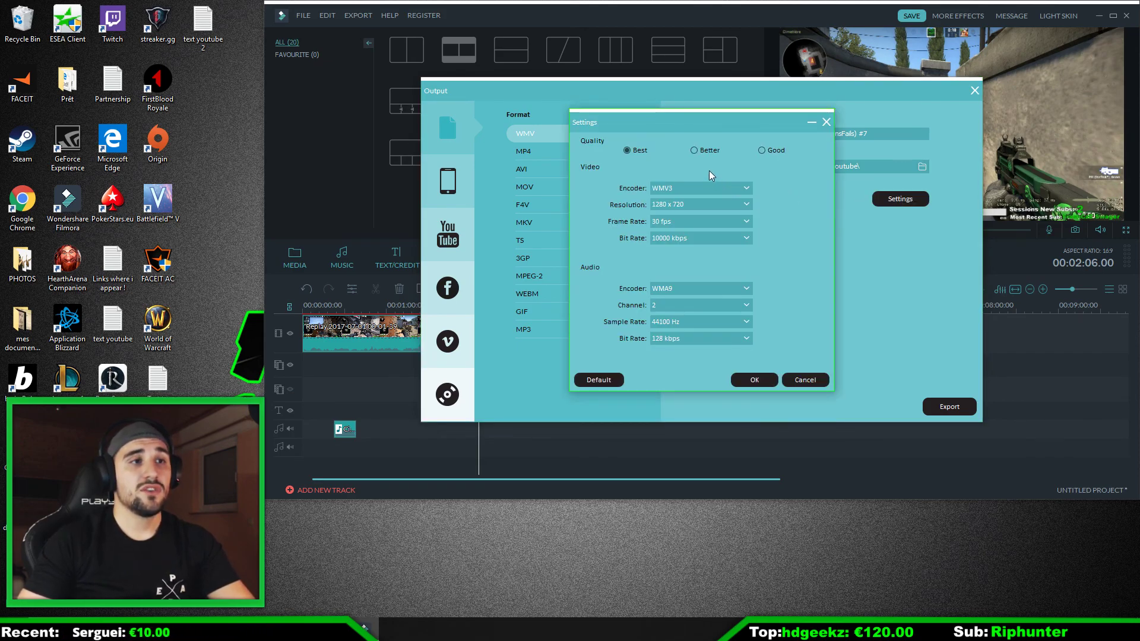
left_click(711, 188)
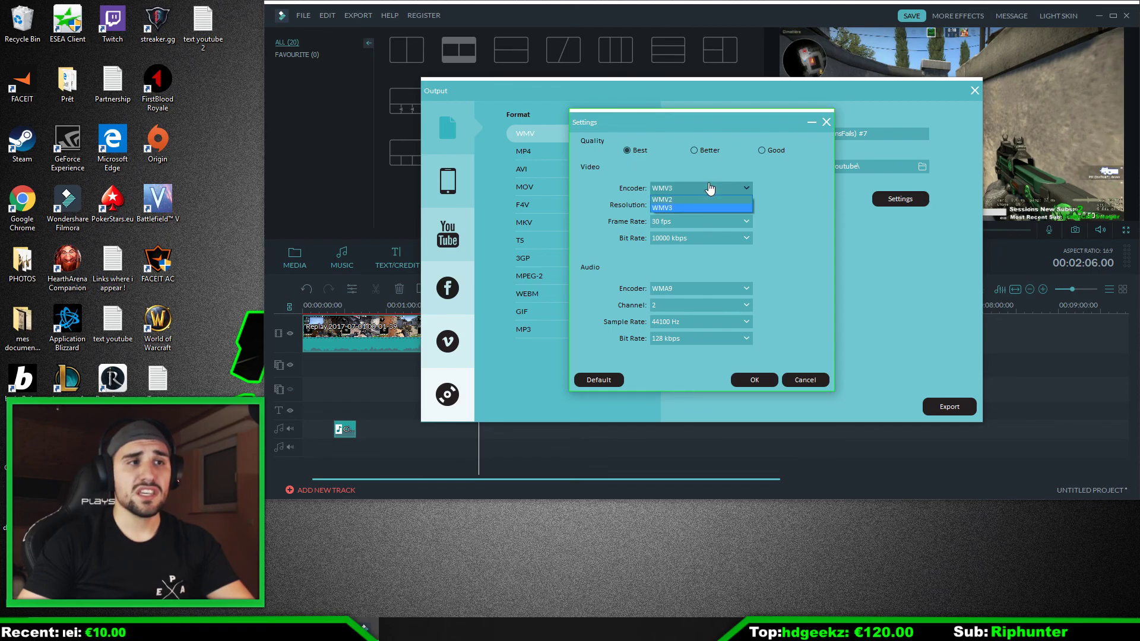
left_click(698, 208)
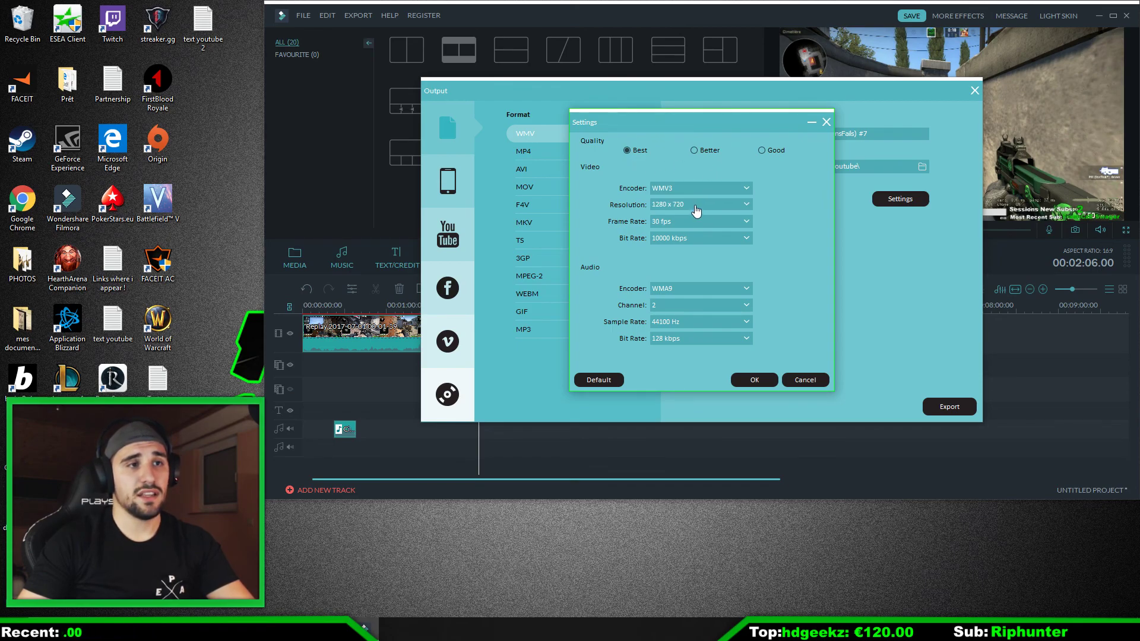
left_click(680, 206)
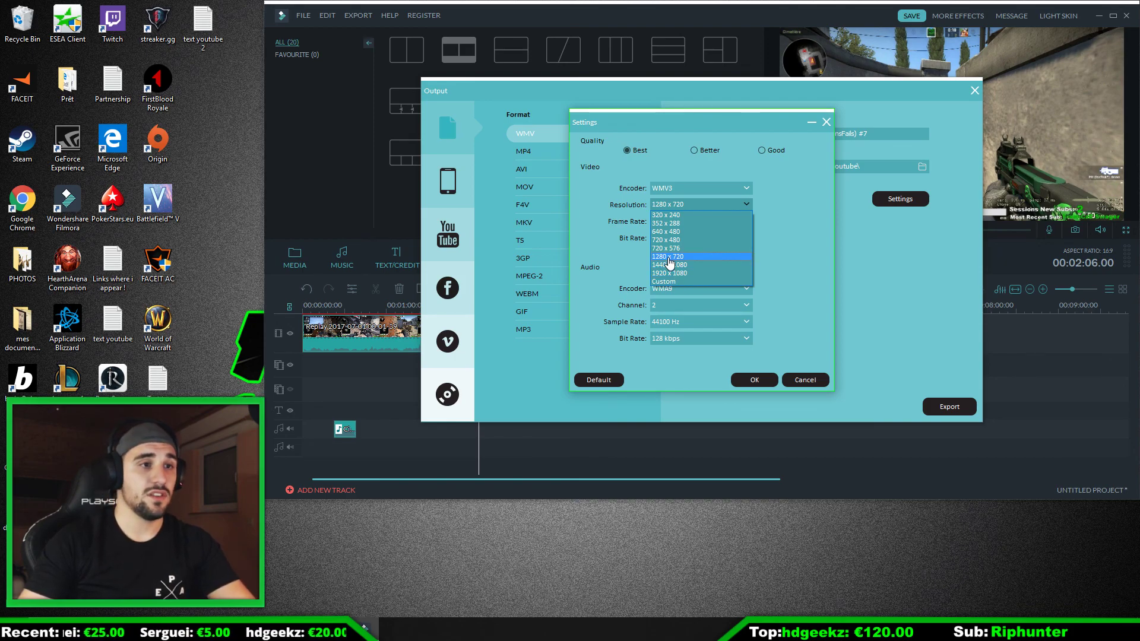
left_click(670, 262)
left_click(685, 224)
left_click(687, 225)
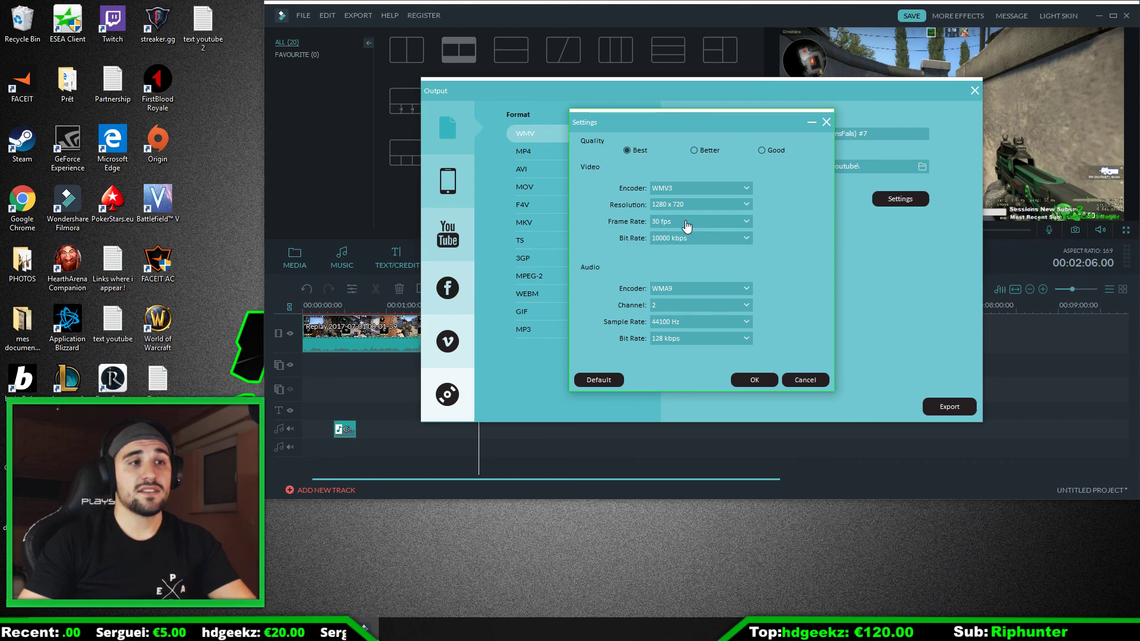
Step: Check the video bit rate and audio encoder options, then accept the settings and close the export dialog without exporting
left_click(690, 240)
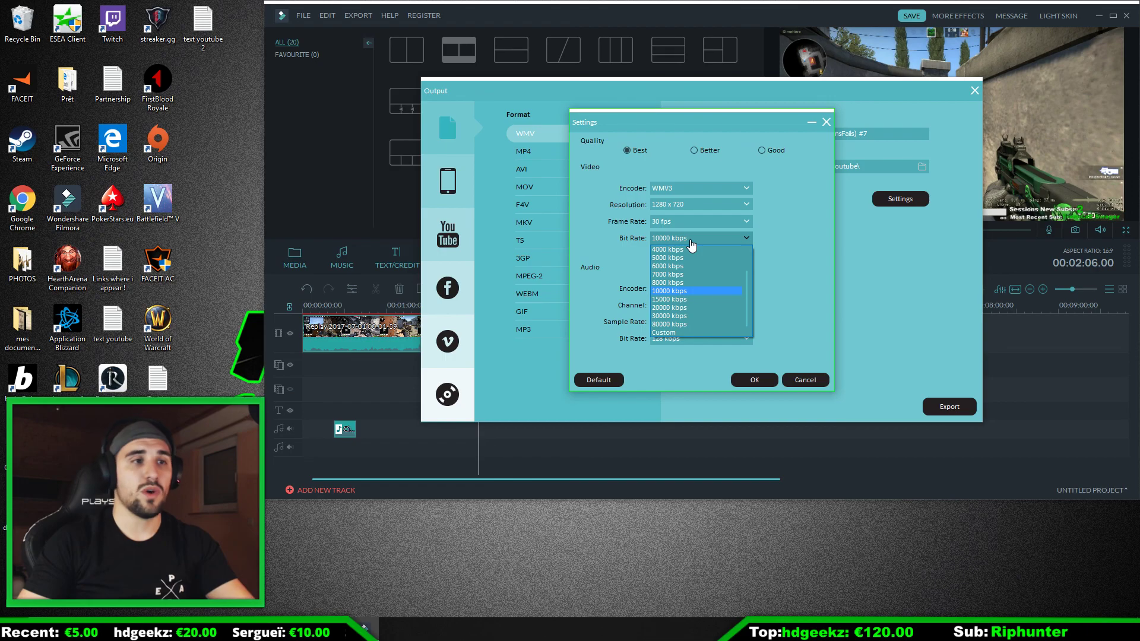
left_click(690, 241)
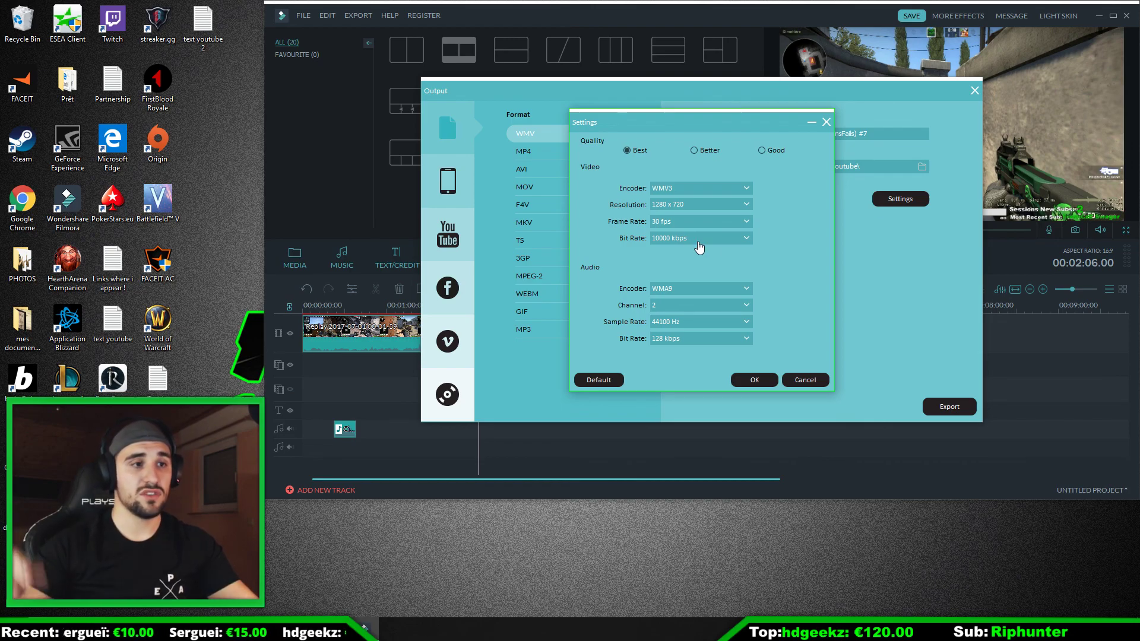
left_click(686, 291)
left_click(687, 297)
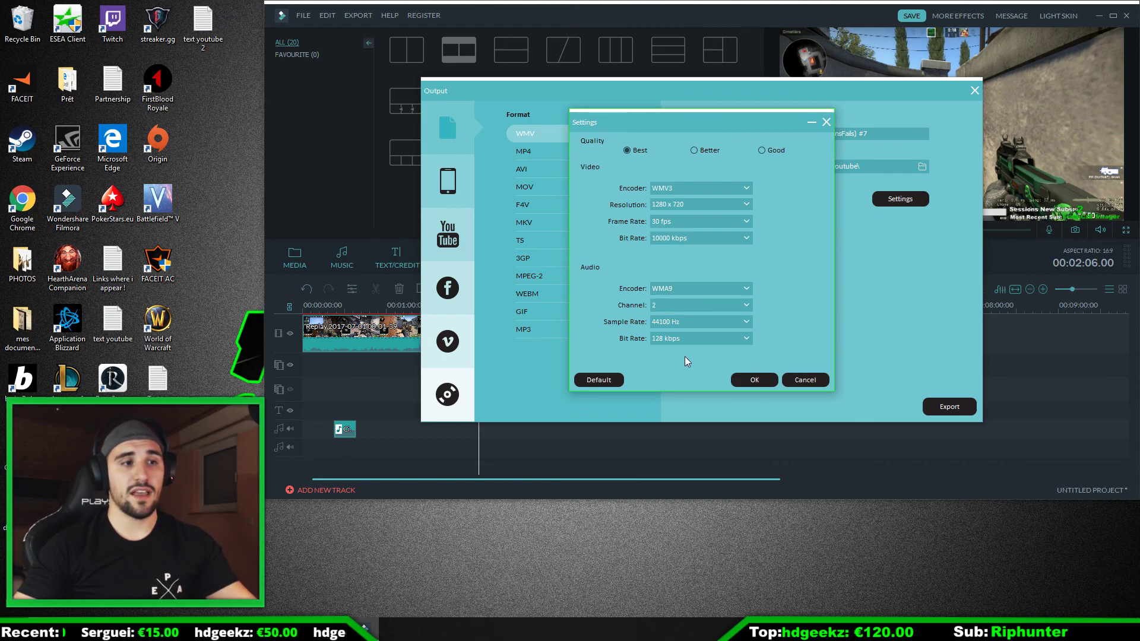
left_click(755, 381)
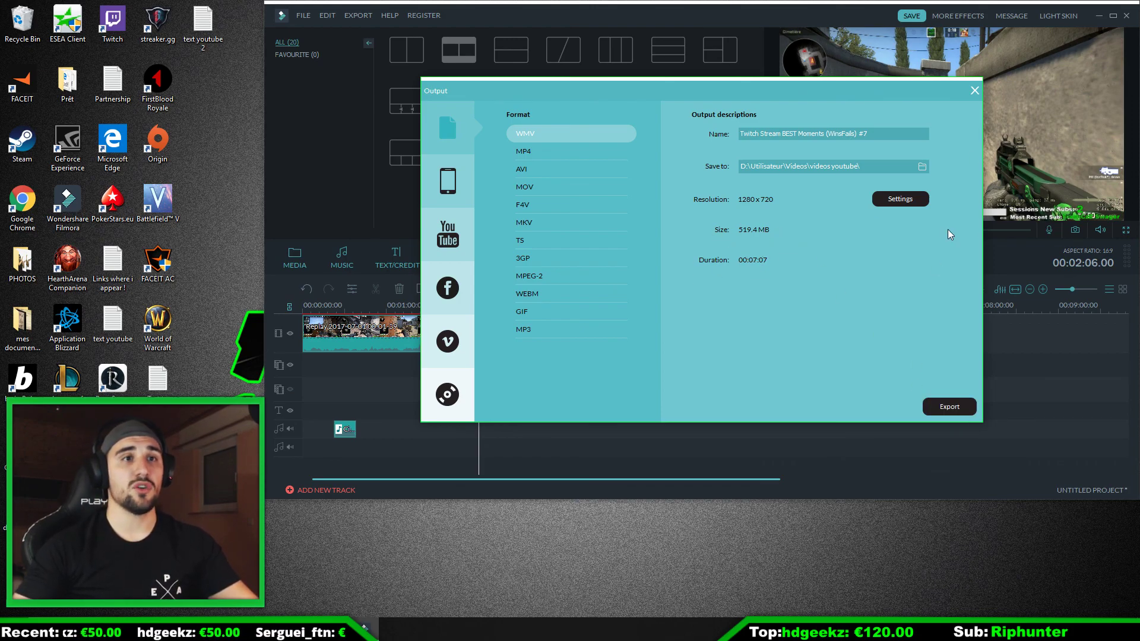
left_click(974, 91)
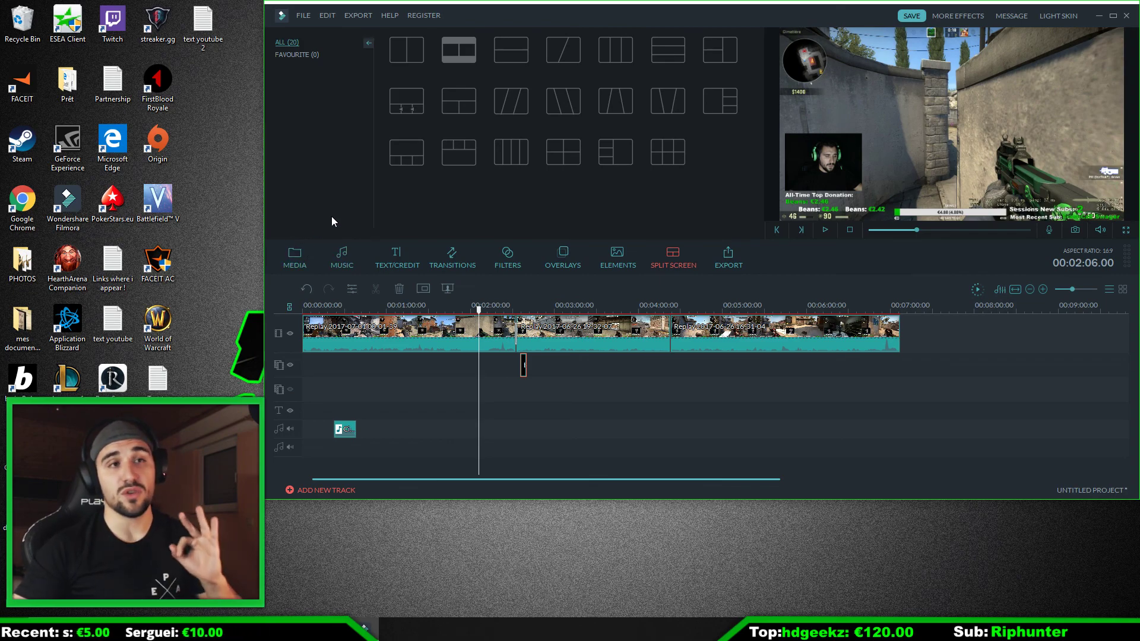
Step: Open the music library and minimize the editor window to show the desktop
left_click(342, 269)
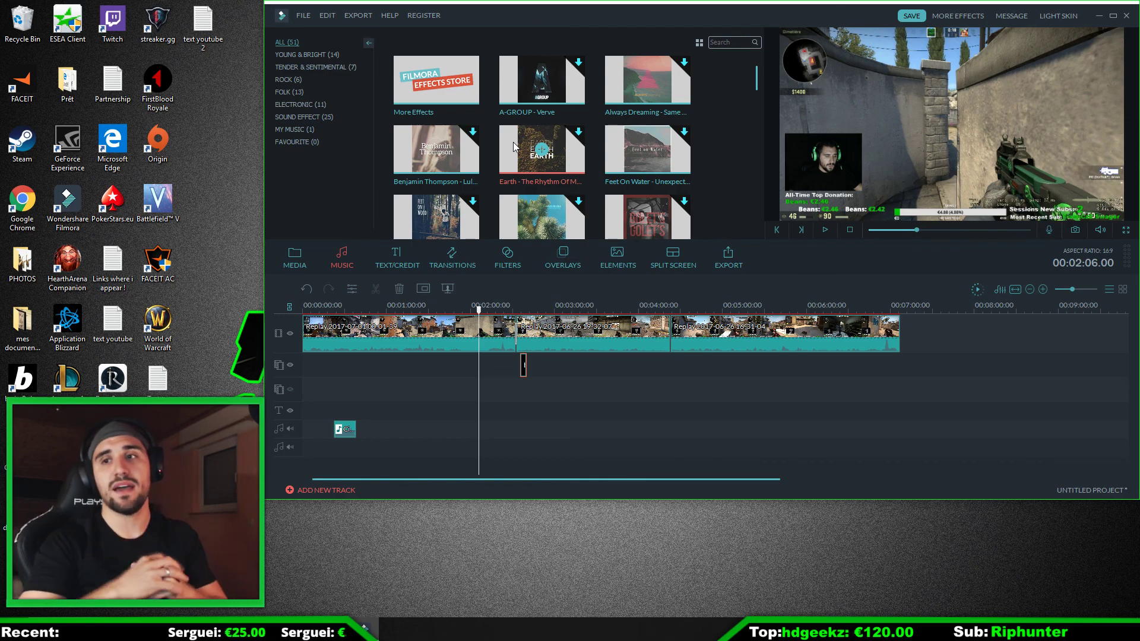
left_click(1100, 16)
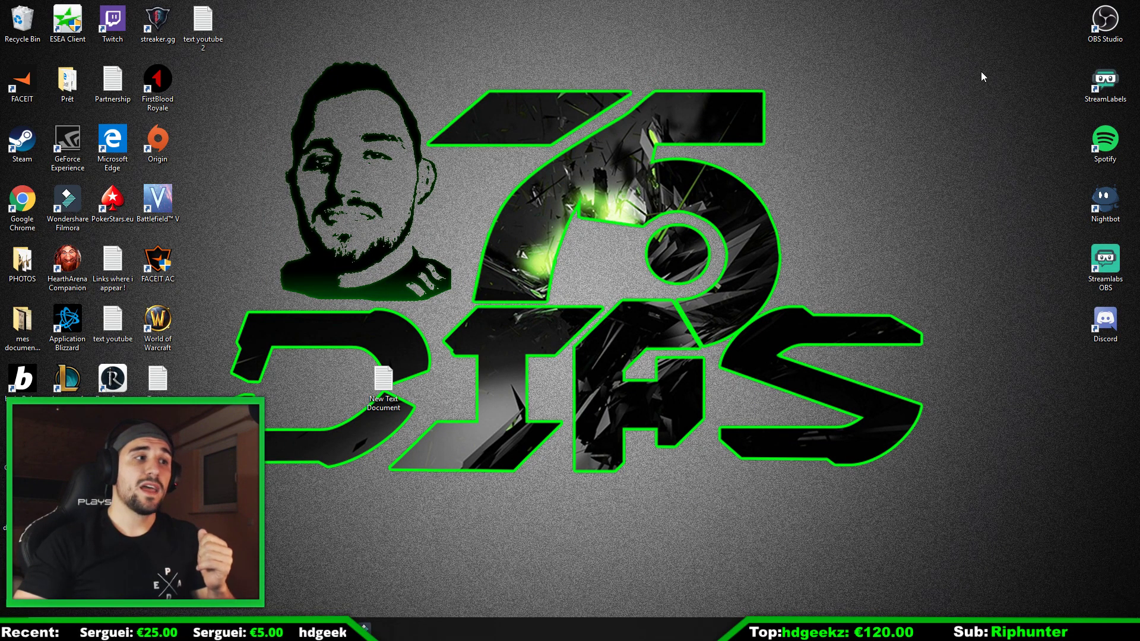